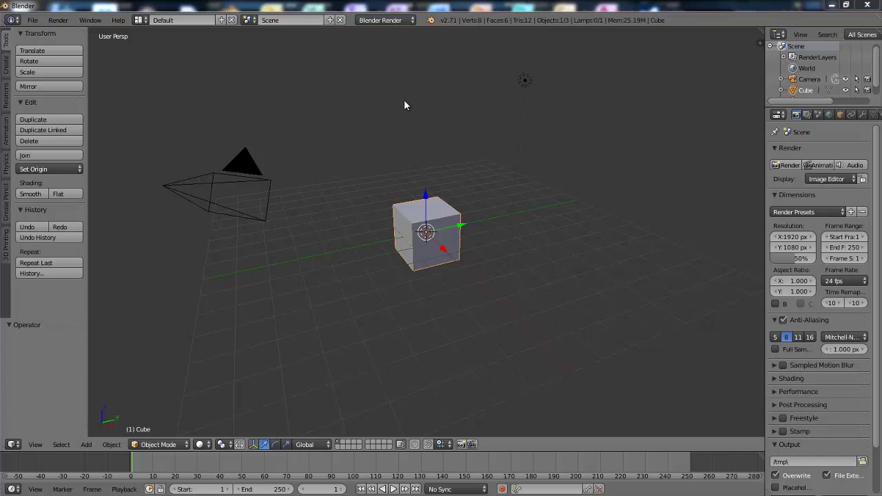
Step: Switch the render engine to Cycles and delete the default cube
{"action": "left_click", "coordinate": [382, 21]}
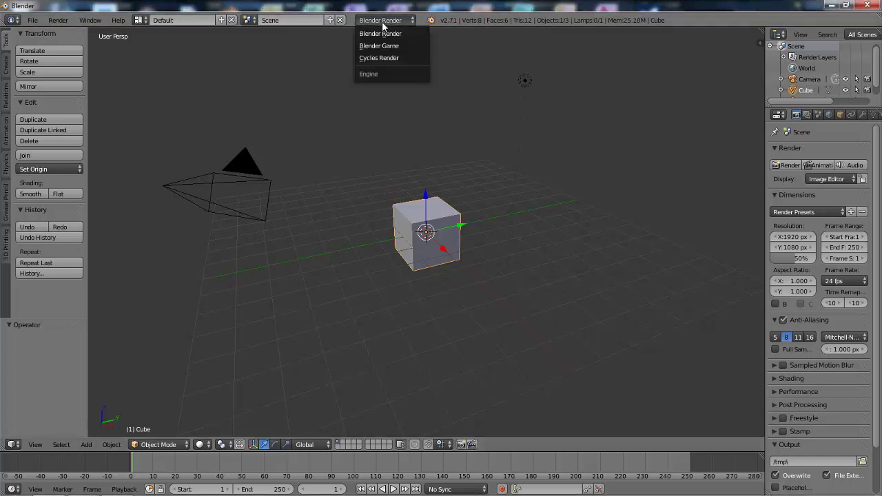
{"action": "left_click", "coordinate": [378, 58]}
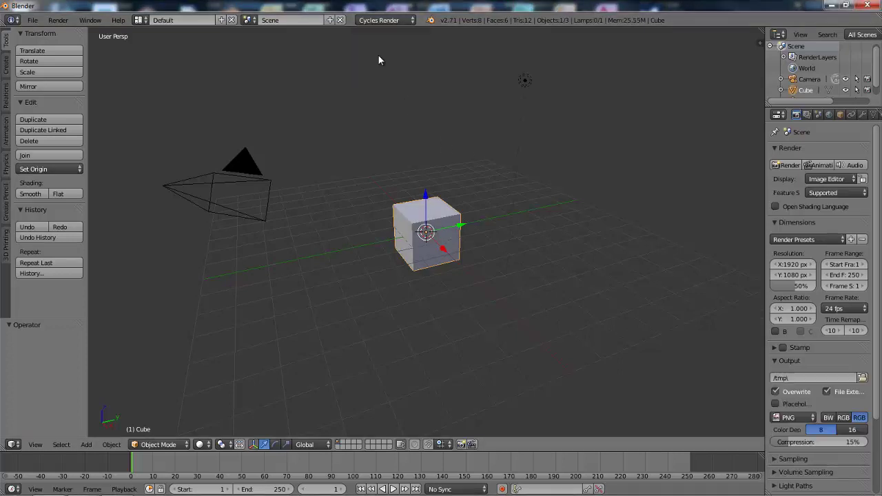
{"action": "key", "text": "x"}
{"action": "left_click", "coordinate": [395, 109]}
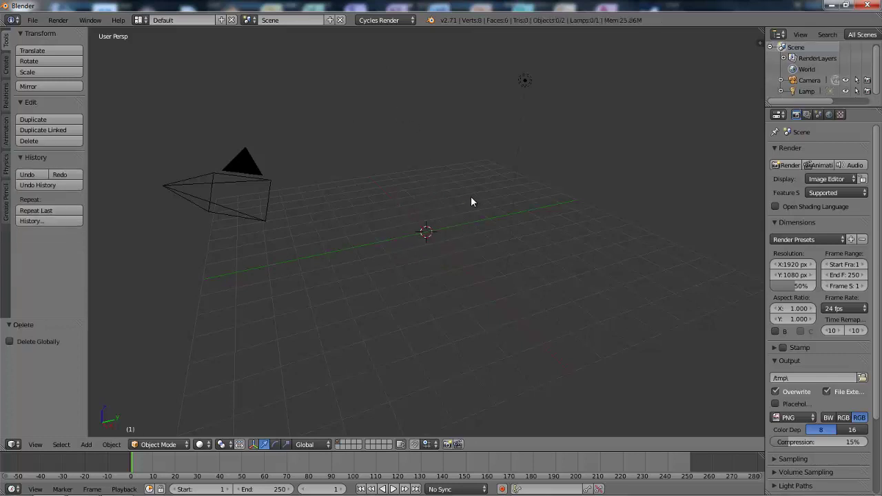
{"action": "middle_click_drag", "start_coordinate": [471, 201], "coordinate": [449, 209]}
Step: Add a UV sphere, enter Edit Mode, and switch to top view
{"action": "key", "text": "shift+a"}
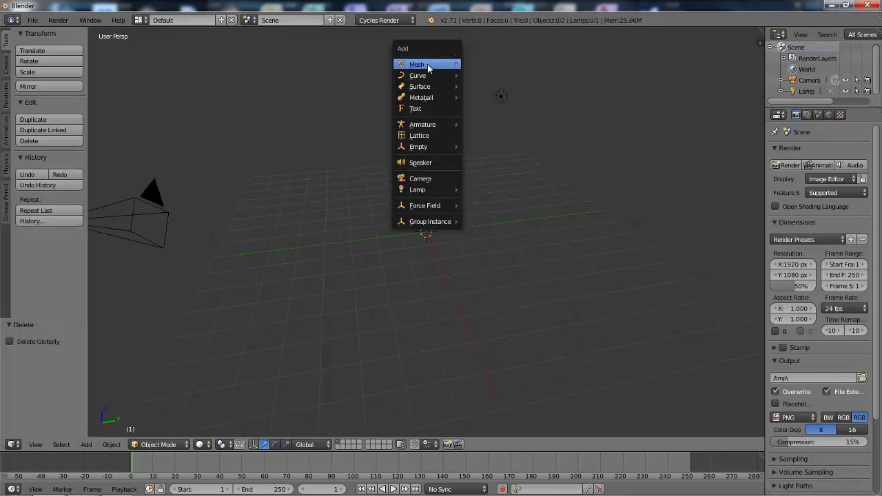
{"action": "mouse_move", "coordinate": [428, 65]}
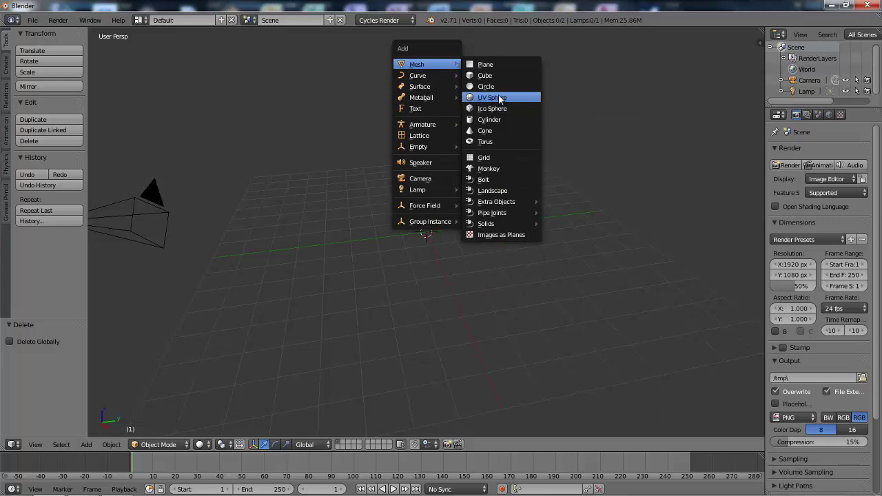
{"action": "left_click", "coordinate": [500, 98]}
{"action": "middle_click_drag", "start_coordinate": [404, 173], "coordinate": [457, 95]}
{"action": "scroll", "coordinate": [457, 94], "scroll_direction": "up", "scroll_amount": 3}
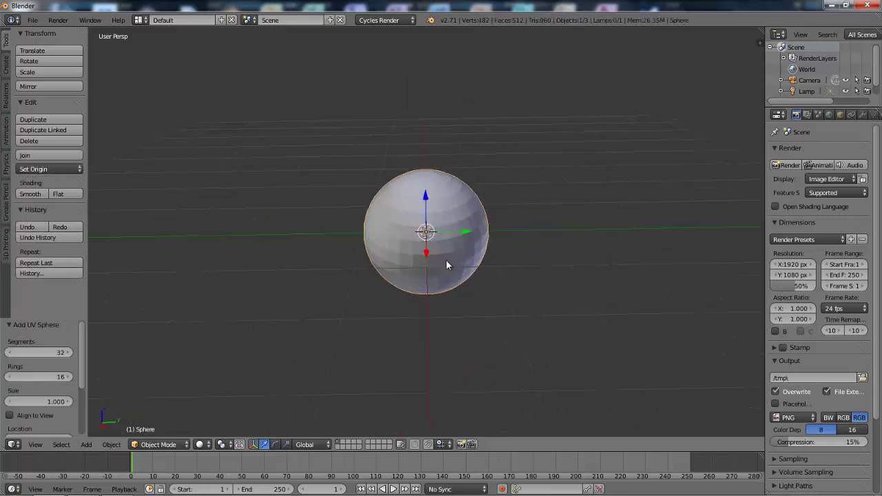
{"action": "middle_click_drag", "start_coordinate": [446, 266], "coordinate": [446, 261]}
{"action": "key", "text": "Tab"}
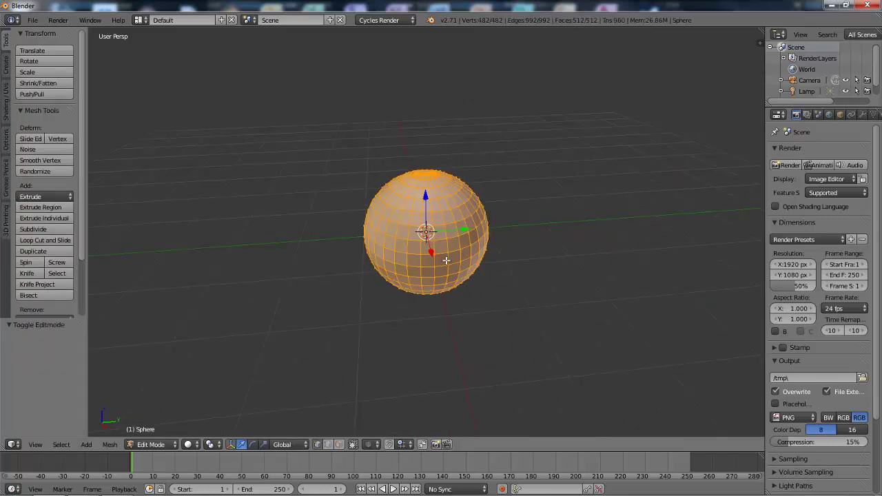
{"action": "key", "text": "KP_7"}
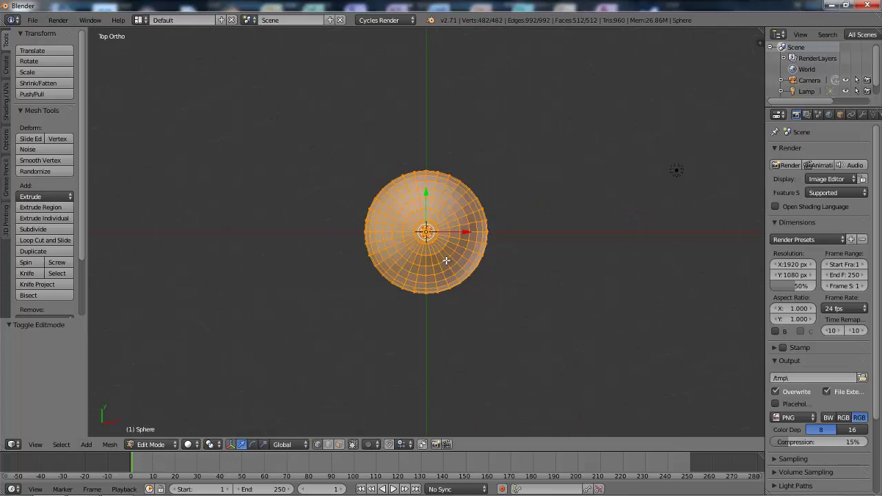
Step: Box-select the sphere's left half, duplicate it, and move the copy left along X
{"action": "scroll", "coordinate": [440, 222], "scroll_direction": "up", "scroll_amount": 4}
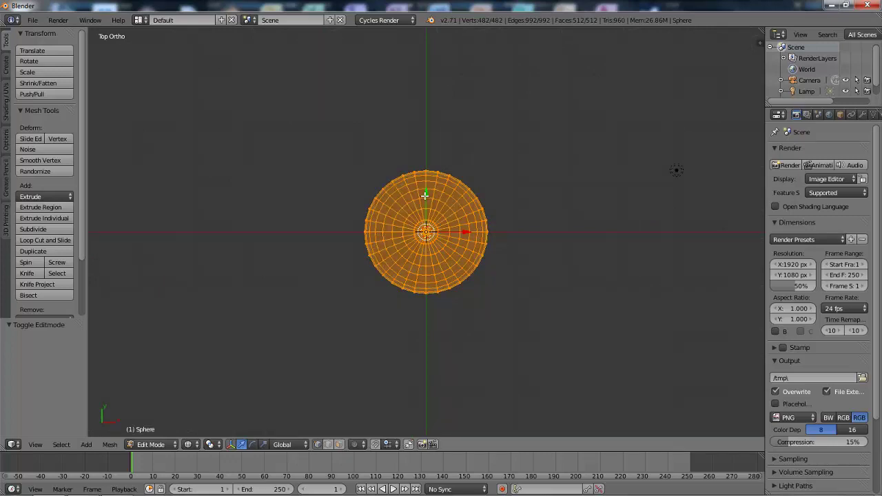
{"action": "key", "text": "a"}
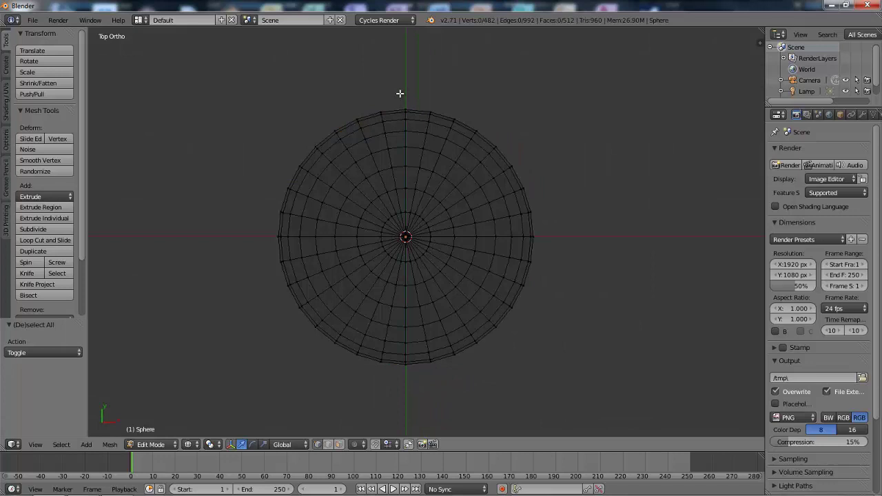
{"action": "key", "text": "b"}
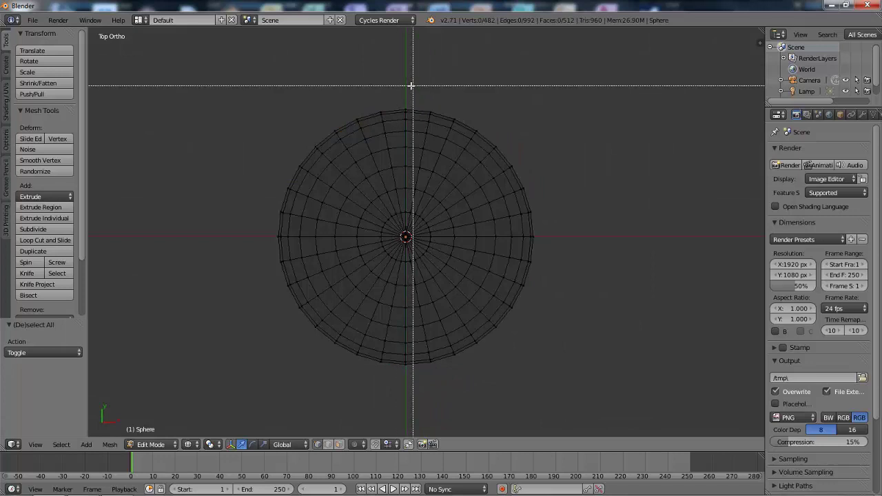
{"action": "left_click_drag", "start_coordinate": [411, 86], "coordinate": [252, 388]}
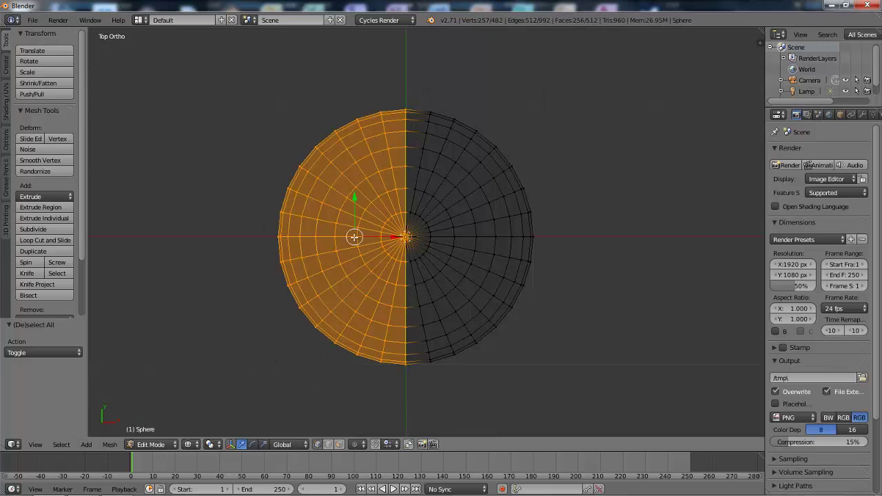
{"action": "key", "text": "shift+d"}
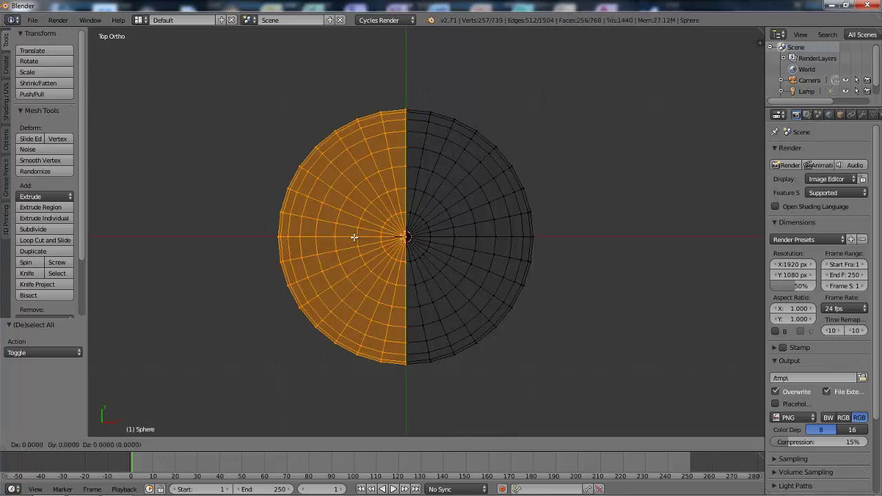
{"action": "key", "text": "x"}
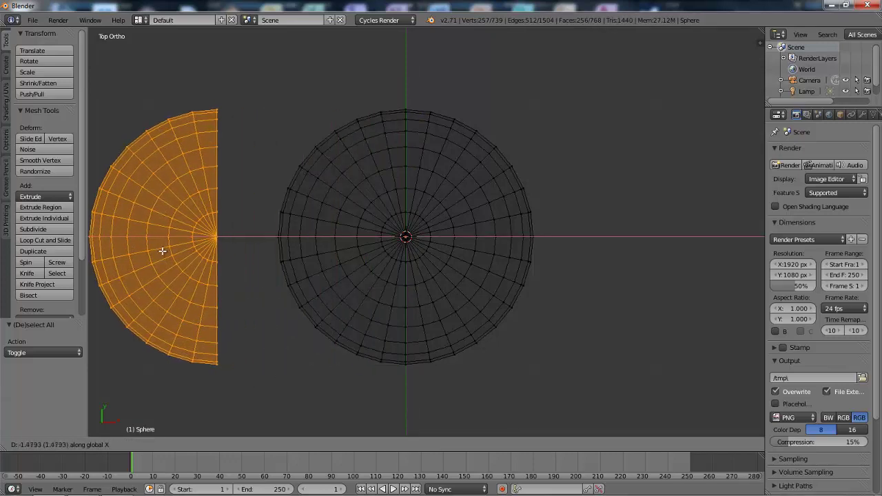
{"action": "left_click", "coordinate": [161, 252]}
Step: Delete the vertices of the original sphere's left half
{"action": "key", "text": "a"}
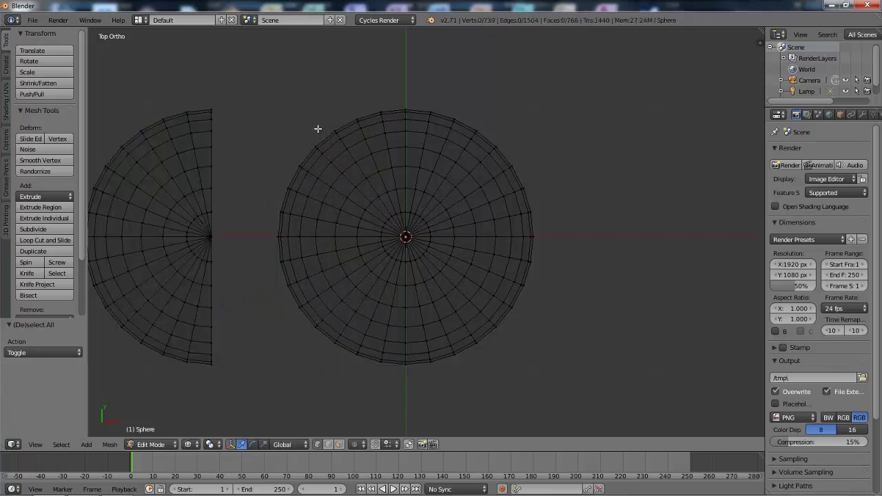
{"action": "key", "text": "b"}
{"action": "left_click_drag", "start_coordinate": [244, 78], "coordinate": [402, 409]}
{"action": "key", "text": "x"}
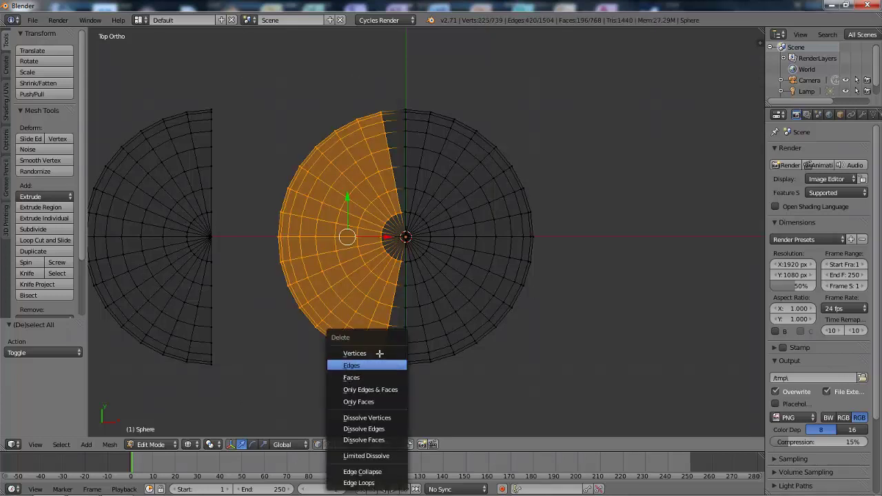
{"action": "left_click", "coordinate": [379, 352]}
{"action": "scroll", "coordinate": [247, 216], "scroll_direction": "down", "scroll_amount": 2}
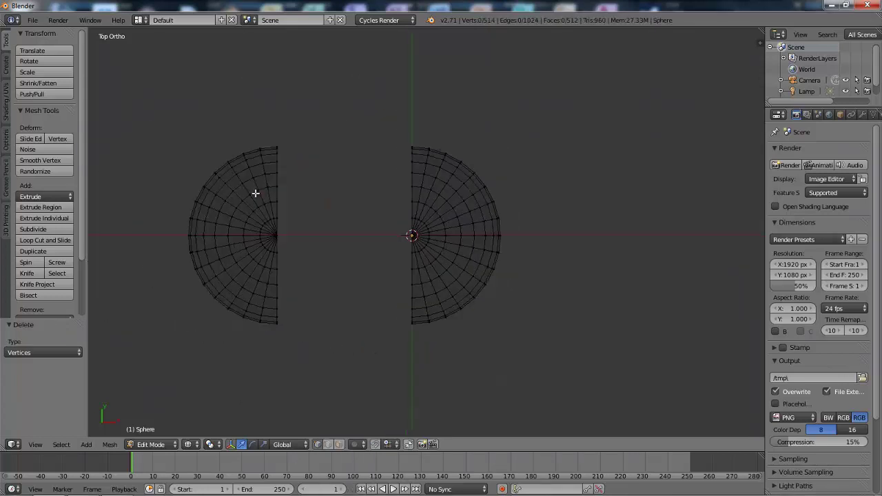
Step: Rotate the left hemisphere 90° about the X axis
{"action": "key", "text": "b"}
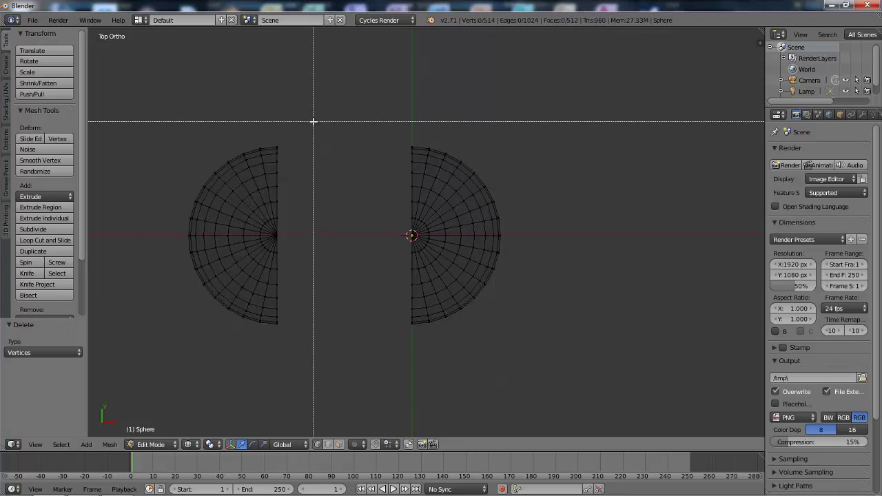
{"action": "left_click_drag", "start_coordinate": [313, 122], "coordinate": [176, 358]}
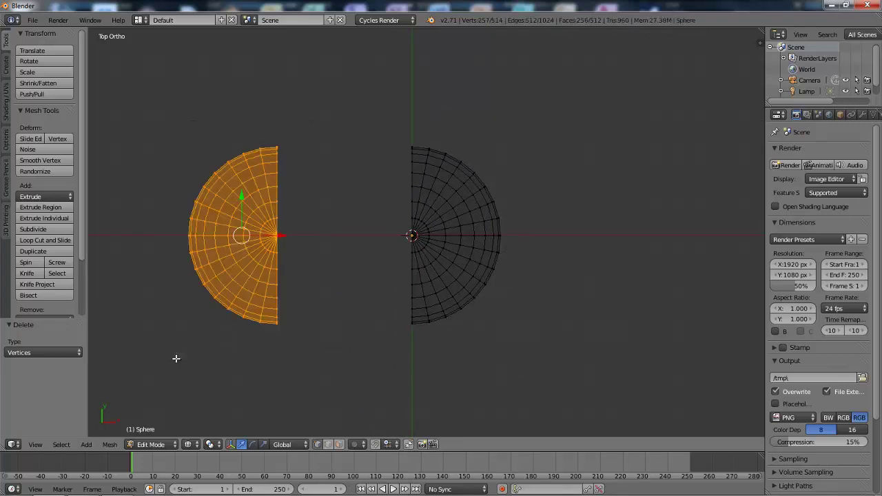
{"action": "type", "text": "r"}
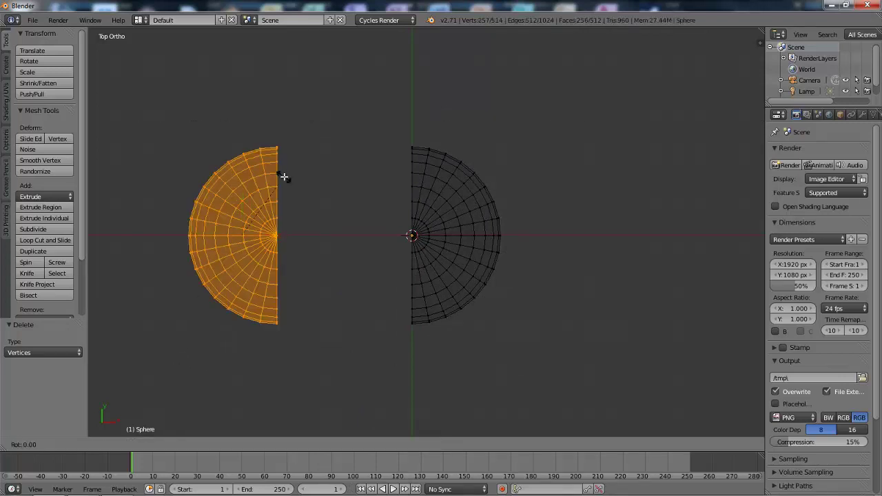
{"action": "type", "text": "x90"}
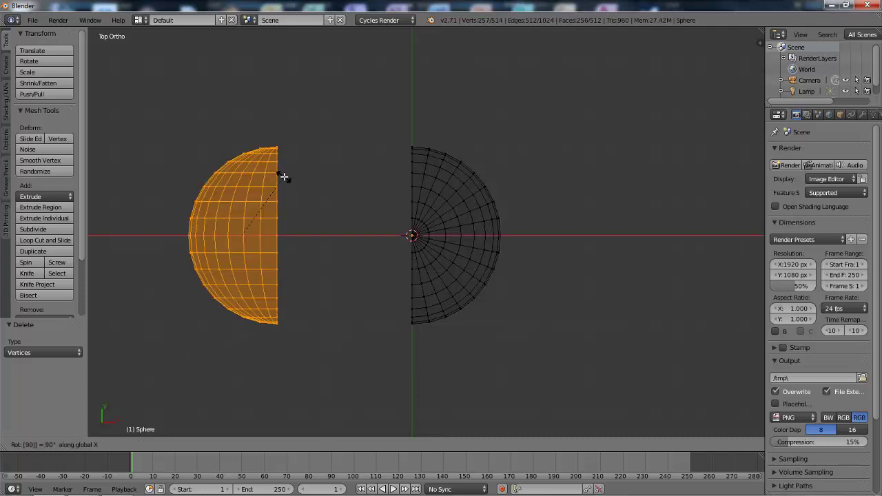
{"action": "key", "text": "Return"}
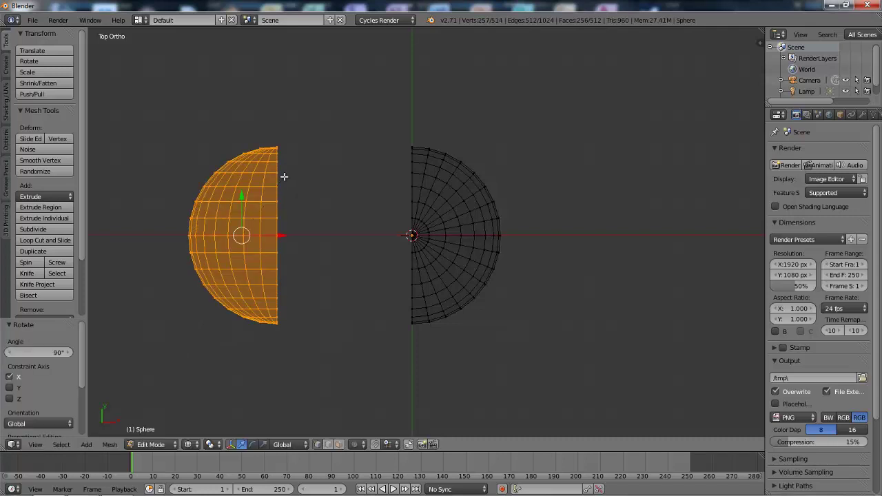
Step: Slide the rotated hemisphere along X until it closes against the right half
{"action": "key", "text": "g"}
{"action": "key", "text": "x"}
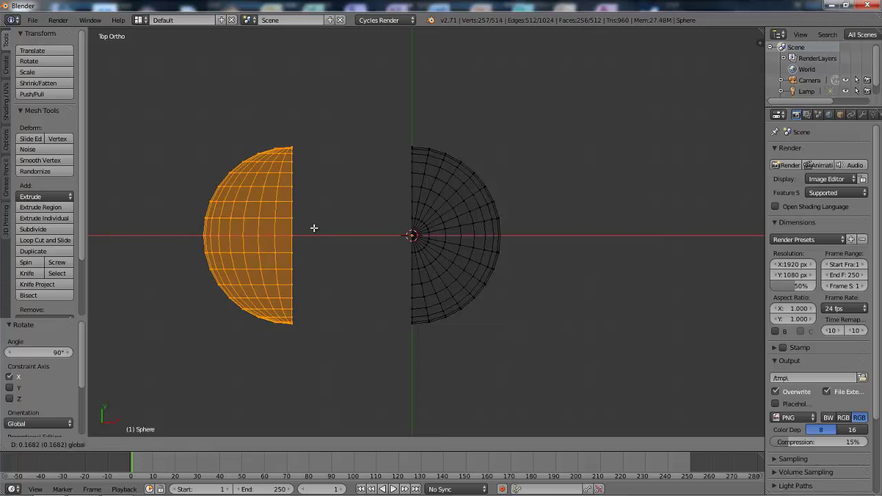
{"action": "left_click", "coordinate": [418, 216]}
{"action": "scroll", "coordinate": [417, 222], "scroll_direction": "up", "scroll_amount": 8}
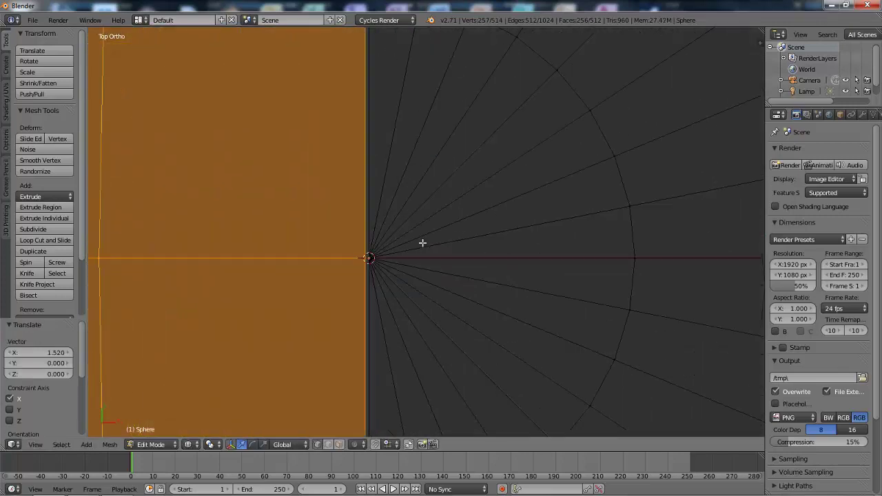
{"action": "scroll", "coordinate": [343, 301], "scroll_direction": "up", "scroll_amount": 5}
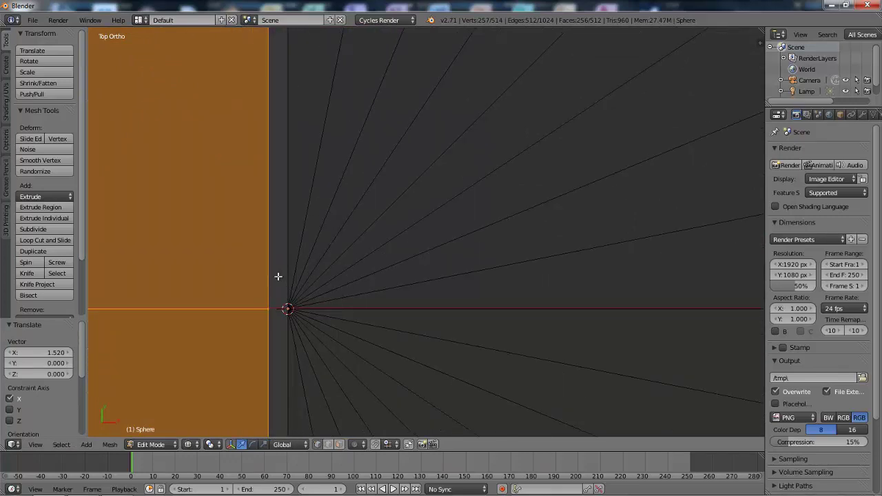
{"action": "key", "text": "g"}
{"action": "key", "text": "x"}
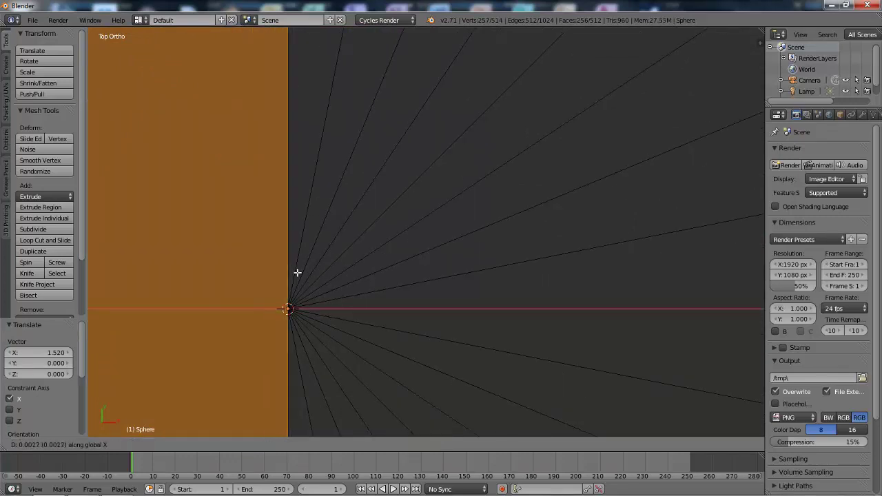
{"action": "left_click", "coordinate": [297, 273]}
{"action": "scroll", "coordinate": [360, 268], "scroll_direction": "down", "scroll_amount": 6}
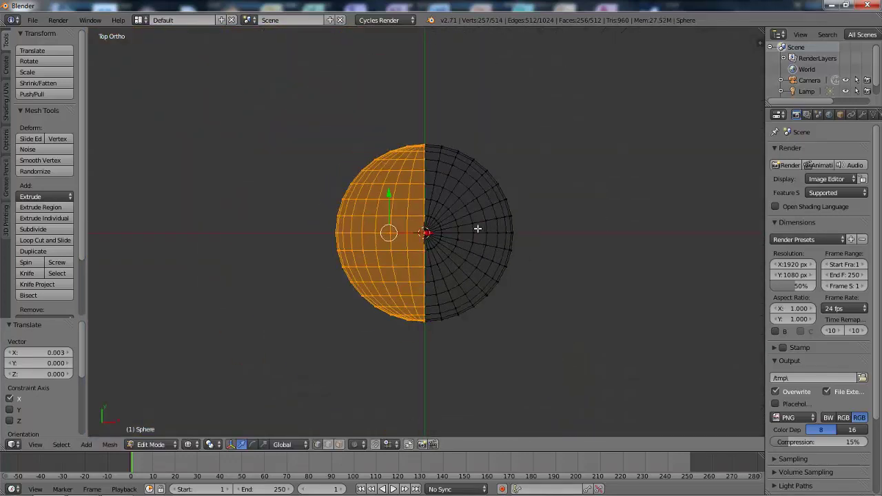
{"action": "middle_click_drag", "start_coordinate": [477, 228], "coordinate": [456, 227], "text": "shift"}
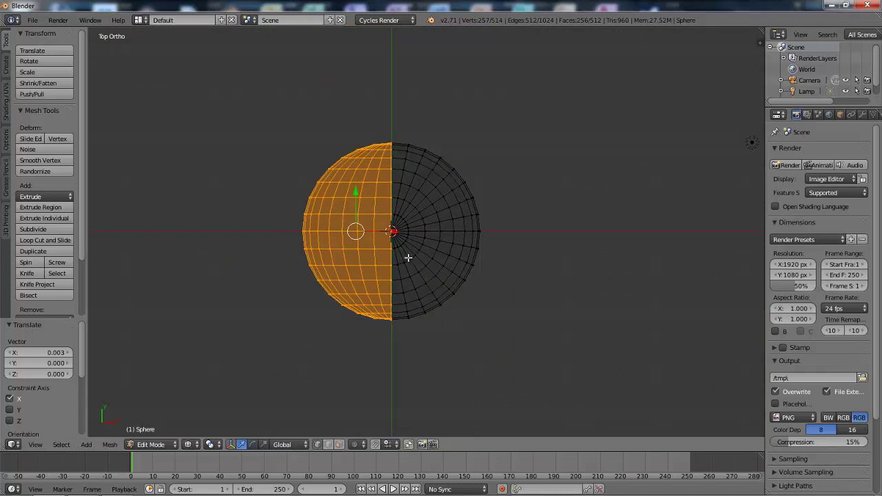
{"action": "scroll", "coordinate": [407, 257], "scroll_direction": "up", "scroll_amount": 3}
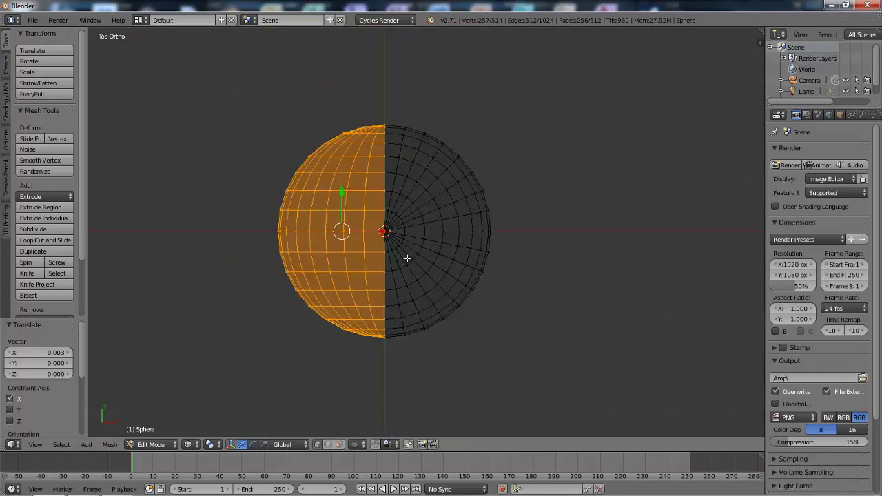
Step: In face select mode, circle-select a curving U-shaped band of faces around the sphere
{"action": "left_click", "coordinate": [340, 446]}
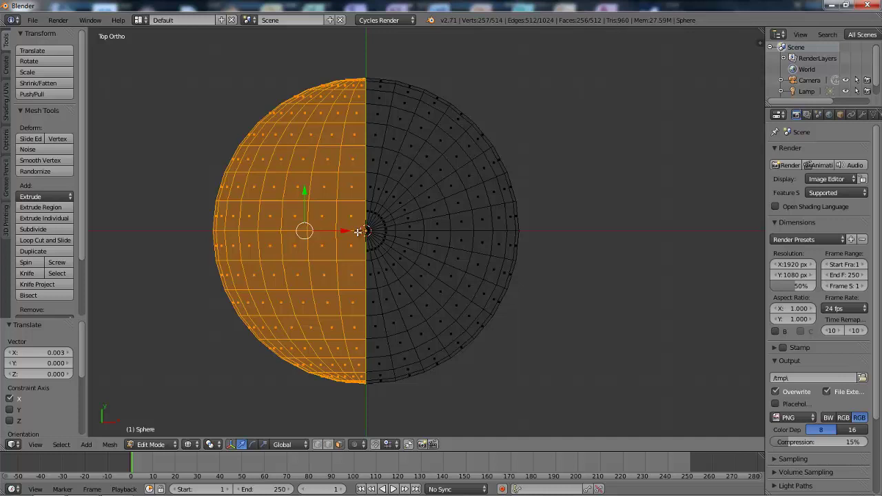
{"action": "key", "text": "a"}
{"action": "key", "text": "c"}
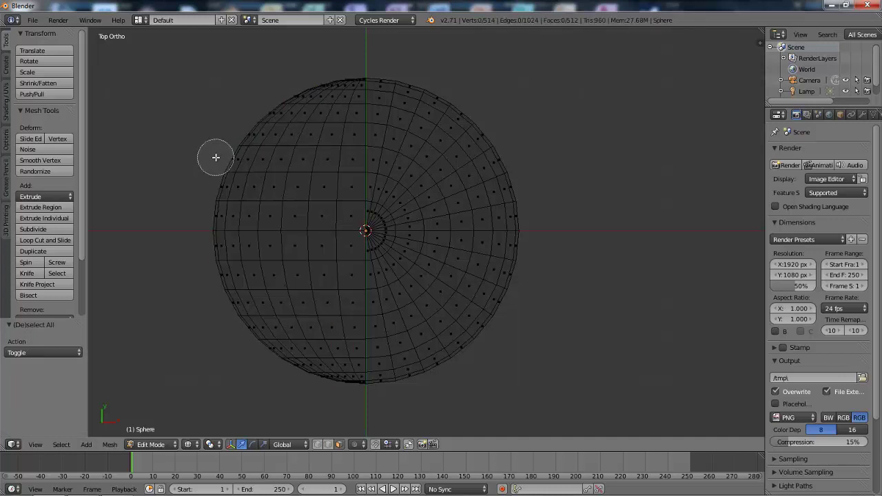
{"action": "mouse_move", "coordinate": [216, 158]}
{"action": "left_mouse_down"}
{"action": "mouse_move", "coordinate": [342, 158]}
{"action": "mouse_move", "coordinate": [416, 180]}
{"action": "left_mouse_up"}
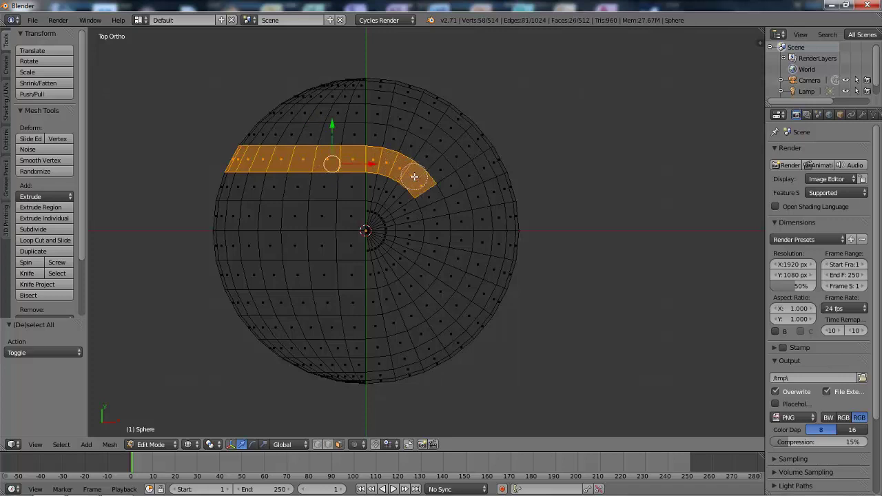
{"action": "mouse_move", "coordinate": [416, 180]}
{"action": "middle_mouse_down"}
{"action": "mouse_move", "coordinate": [423, 189]}
{"action": "mouse_move", "coordinate": [326, 157]}
{"action": "mouse_move", "coordinate": [246, 158]}
{"action": "mouse_move", "coordinate": [252, 139]}
{"action": "middle_mouse_up"}
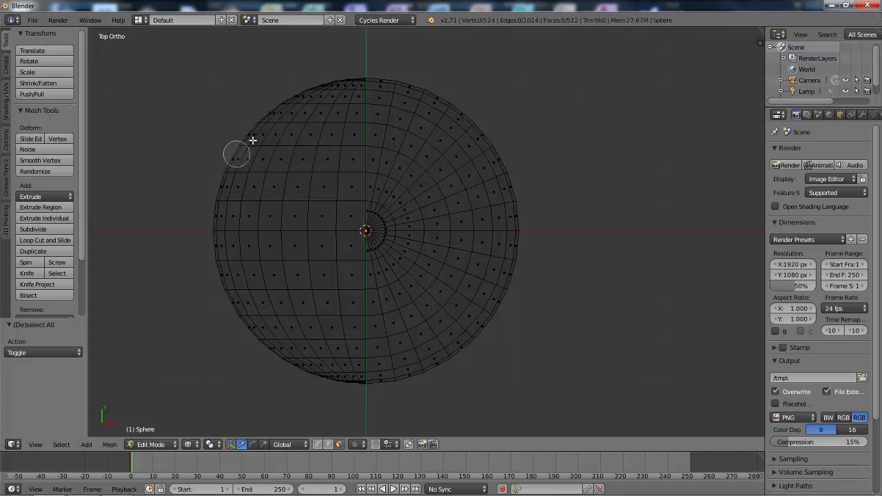
{"action": "mouse_move", "coordinate": [252, 136]}
{"action": "left_mouse_down"}
{"action": "mouse_move", "coordinate": [365, 135]}
{"action": "mouse_move", "coordinate": [415, 151]}
{"action": "mouse_move", "coordinate": [450, 193]}
{"action": "mouse_move", "coordinate": [459, 248]}
{"action": "mouse_move", "coordinate": [430, 294]}
{"action": "mouse_move", "coordinate": [374, 328]}
{"action": "mouse_move", "coordinate": [280, 337]}
{"action": "mouse_move", "coordinate": [232, 330]}
{"action": "left_mouse_up"}
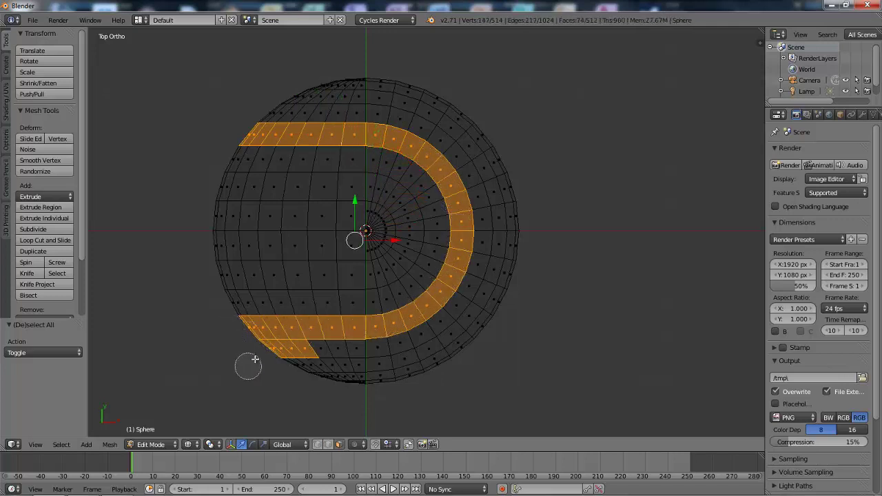
Step: Duplicate the selected face band in place and separate it into its own object
{"action": "right_click", "coordinate": [323, 355]}
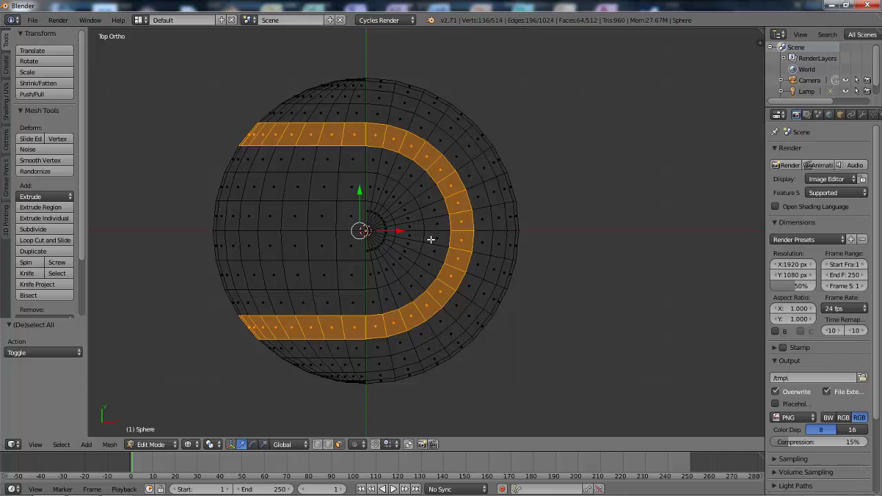
{"action": "key", "text": "e"}
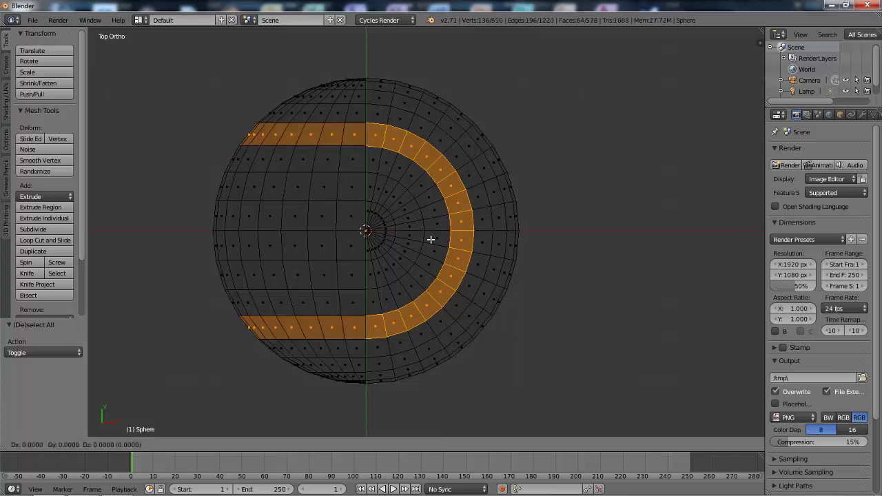
{"action": "right_click", "coordinate": [430, 239]}
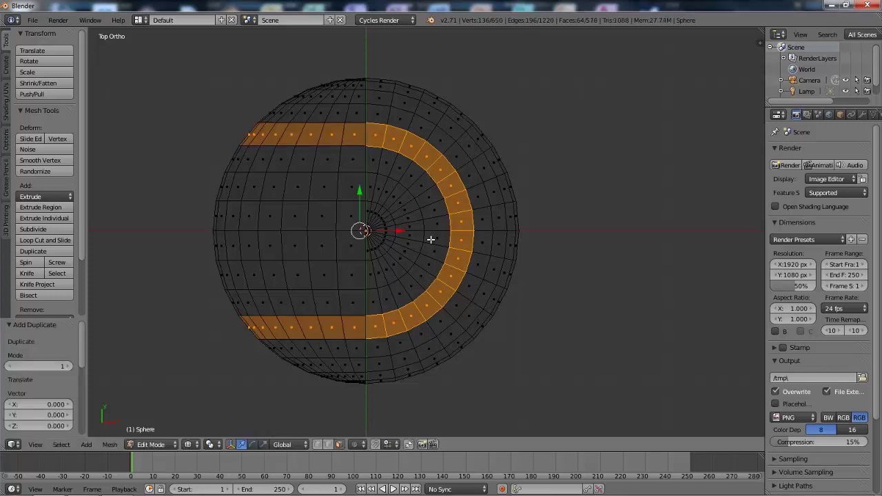
{"action": "key", "text": "p"}
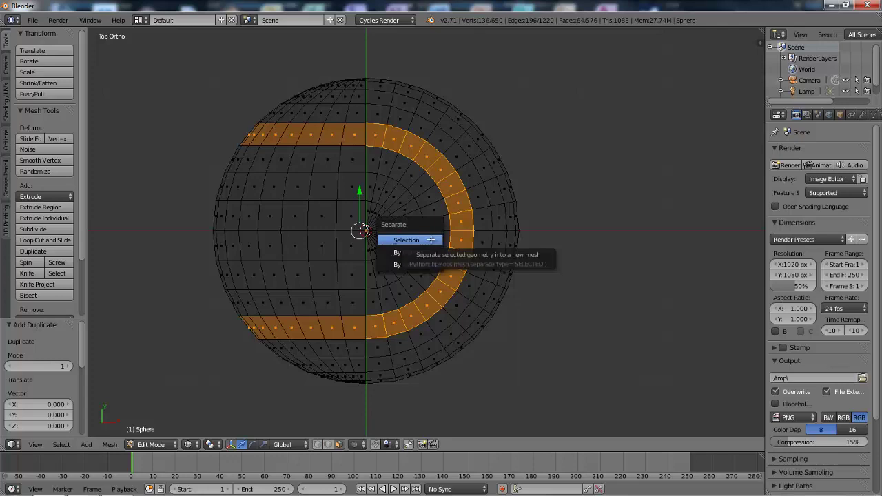
{"action": "left_click", "coordinate": [431, 239]}
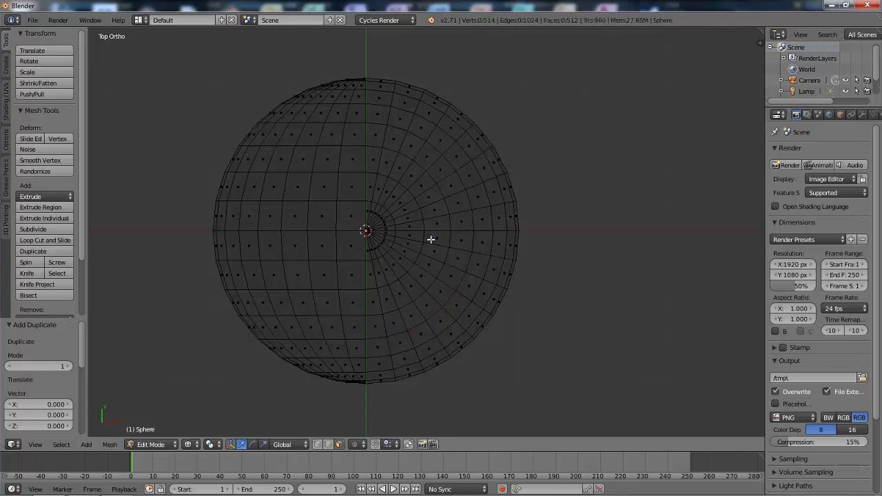
Step: In Object Mode with solid shading, scale the seam strip Sphere.001 up to 1.016
{"action": "key", "text": "Tab"}
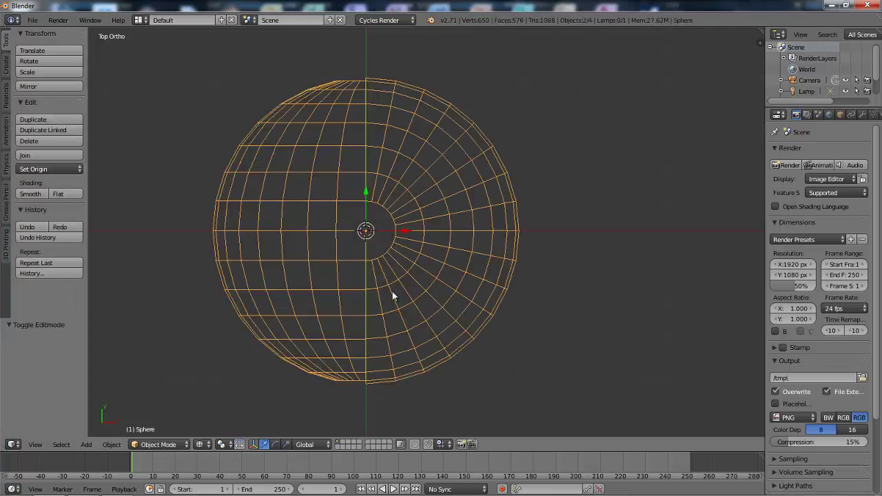
{"action": "key", "text": "z"}
{"action": "mouse_move", "coordinate": [392, 319]}
{"action": "middle_mouse_down"}
{"action": "mouse_move", "coordinate": [418, 211]}
{"action": "mouse_move", "coordinate": [430, 215]}
{"action": "mouse_move", "coordinate": [502, 104]}
{"action": "mouse_move", "coordinate": [448, 140]}
{"action": "mouse_move", "coordinate": [433, 133]}
{"action": "middle_mouse_up"}
{"action": "right_click", "coordinate": [430, 215]}
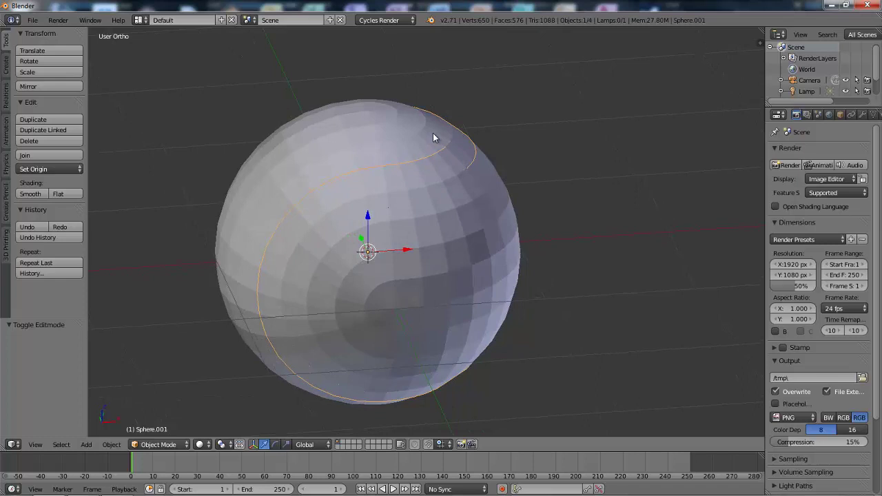
{"action": "key", "text": "s"}
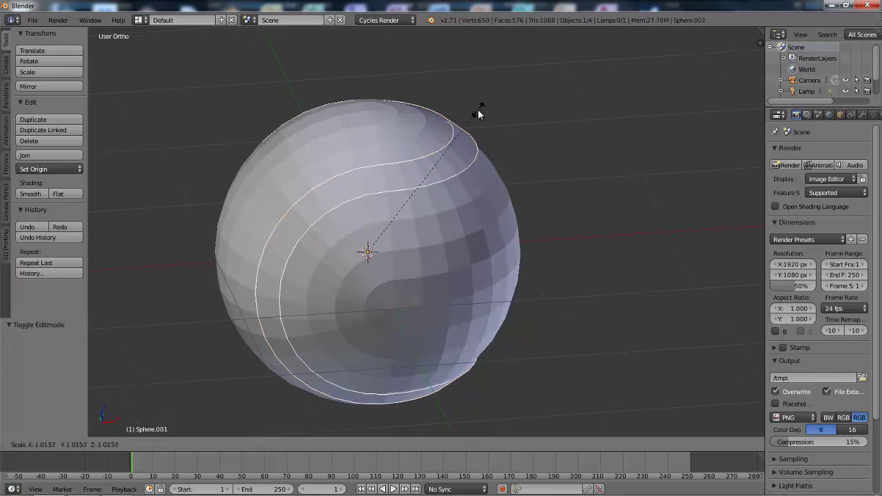
{"action": "left_click", "coordinate": [477, 110]}
{"action": "mouse_move", "coordinate": [414, 179]}
{"action": "middle_mouse_down"}
{"action": "mouse_move", "coordinate": [477, 197]}
{"action": "mouse_move", "coordinate": [455, 196]}
{"action": "middle_mouse_up"}
Step: Apply smooth shading to Sphere and the Sphere.001 seam strip, then reselect Sphere
{"action": "right_click", "coordinate": [396, 186]}
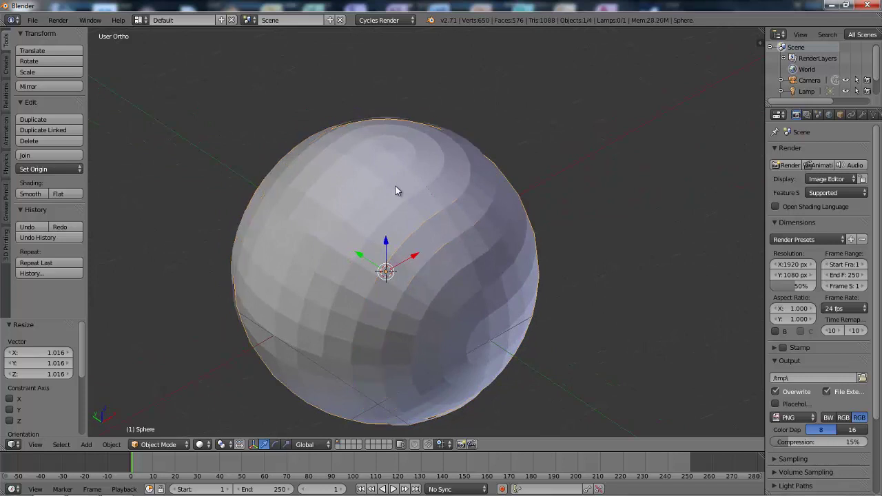
{"action": "left_click", "coordinate": [32, 196]}
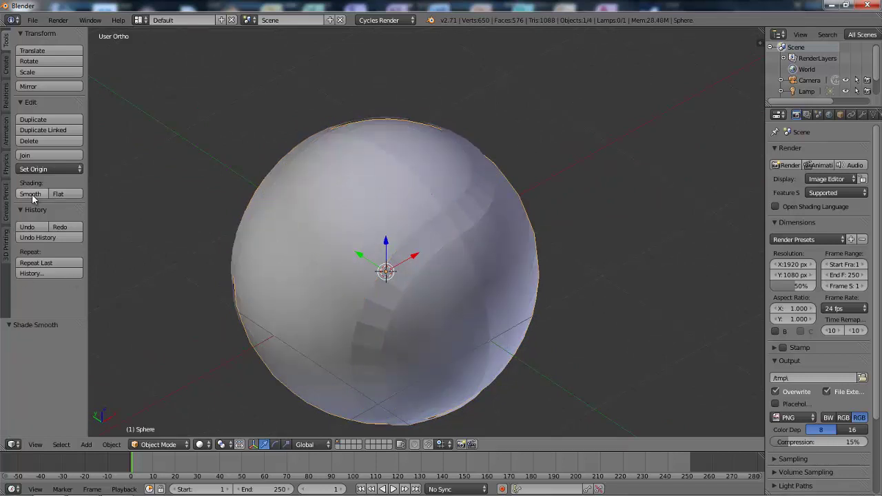
{"action": "right_click", "coordinate": [469, 216]}
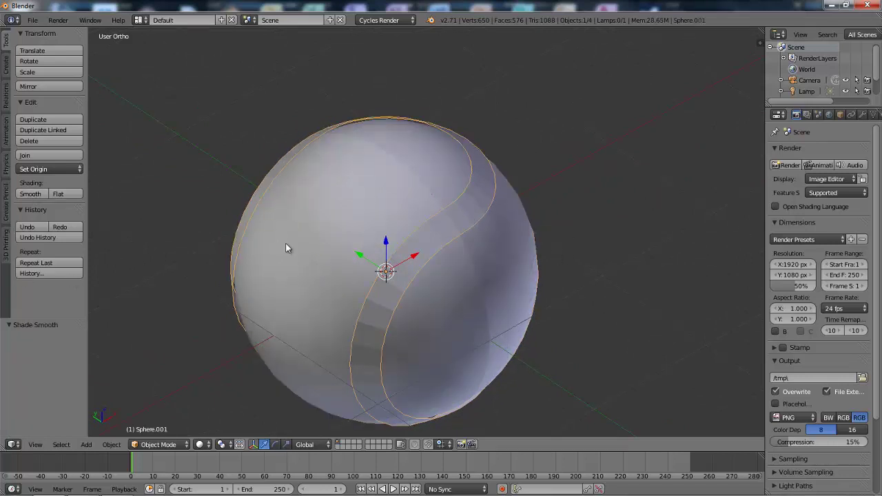
{"action": "left_click", "coordinate": [27, 194]}
{"action": "right_click", "coordinate": [397, 202]}
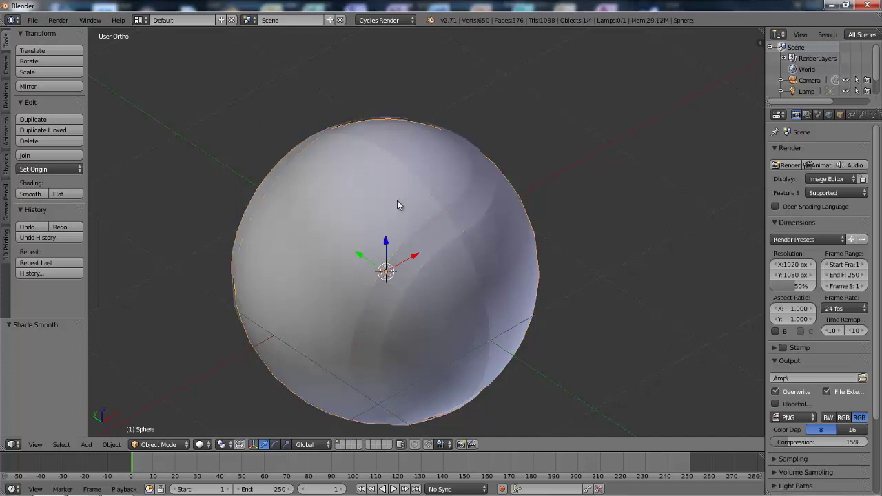
{"action": "scroll", "coordinate": [839, 115], "scroll_direction": "down", "scroll_amount": 3}
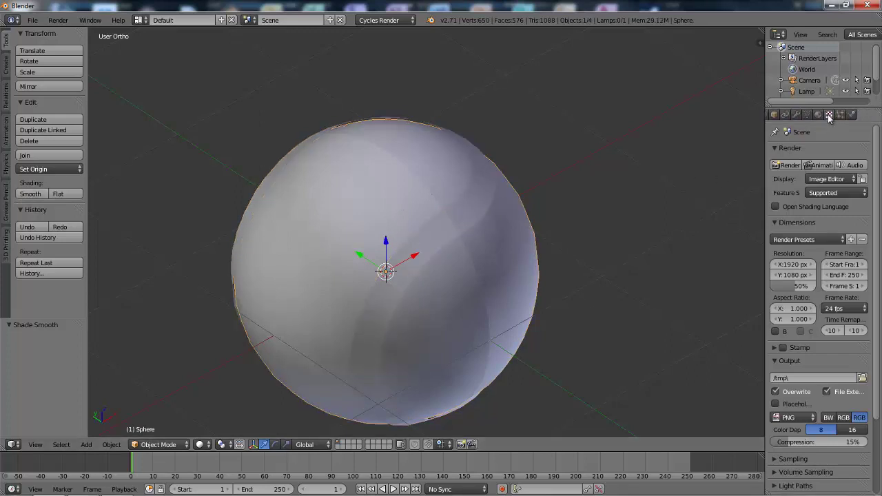
Step: Add a Hair particle system to the ball with hair length 0.05
{"action": "left_click", "coordinate": [839, 115]}
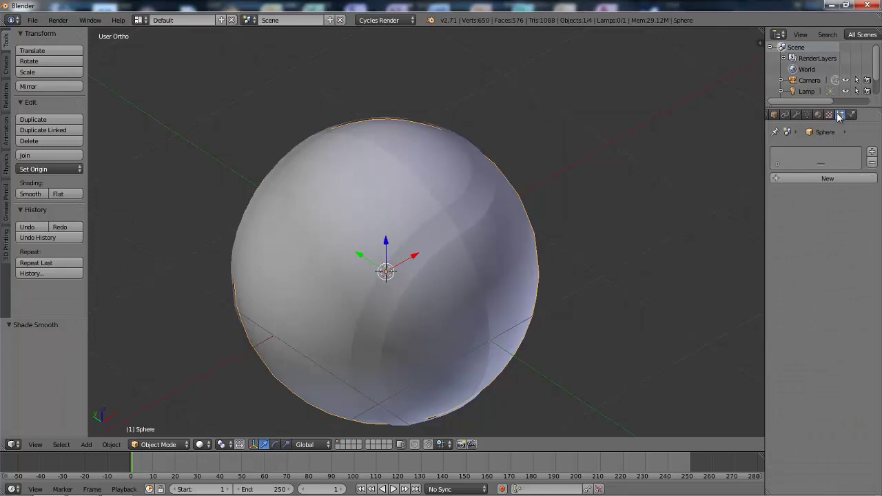
{"action": "left_click", "coordinate": [832, 180]}
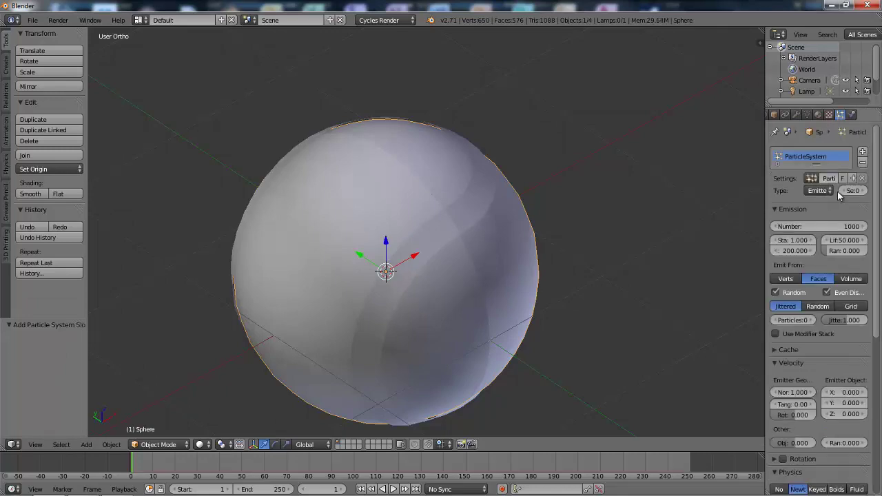
{"action": "left_click", "coordinate": [829, 192]}
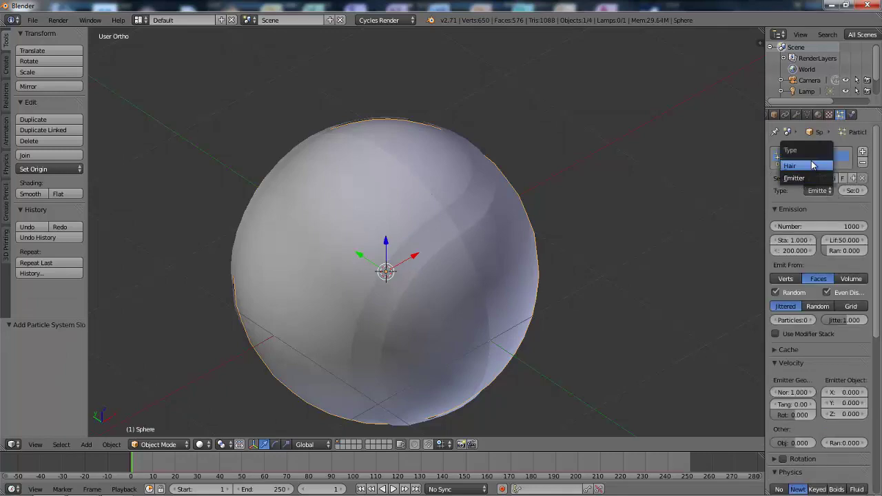
{"action": "left_click", "coordinate": [812, 166]}
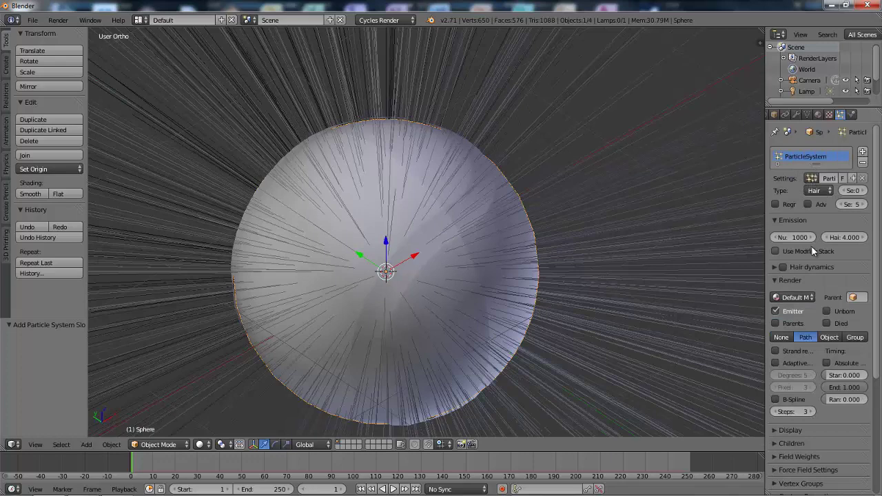
{"action": "left_click", "coordinate": [844, 239]}
{"action": "key", "text": "BackSpace"}
{"action": "type", "text": "0.05"}
{"action": "key", "text": "Return"}
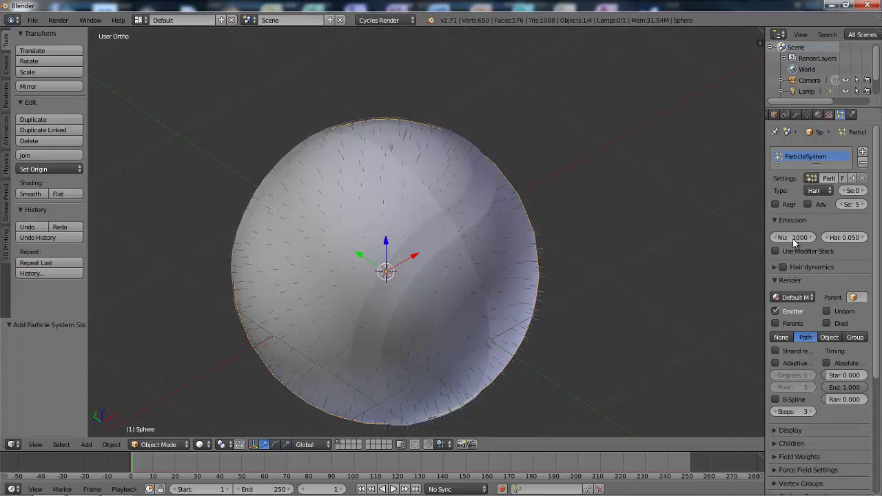
Step: Set the hair display amount to 1% and the emission number to 100000
{"action": "scroll", "coordinate": [798, 256], "scroll_direction": "down", "scroll_amount": 4}
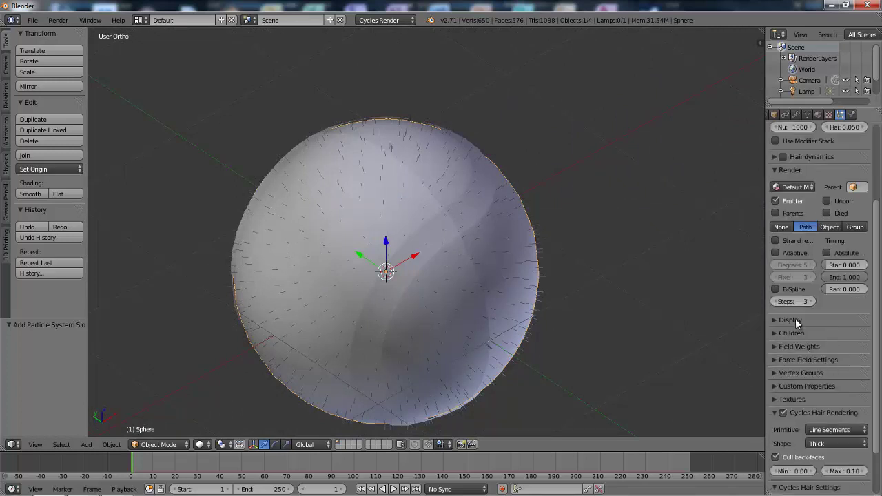
{"action": "left_click", "coordinate": [796, 319]}
{"action": "left_click", "coordinate": [791, 350]}
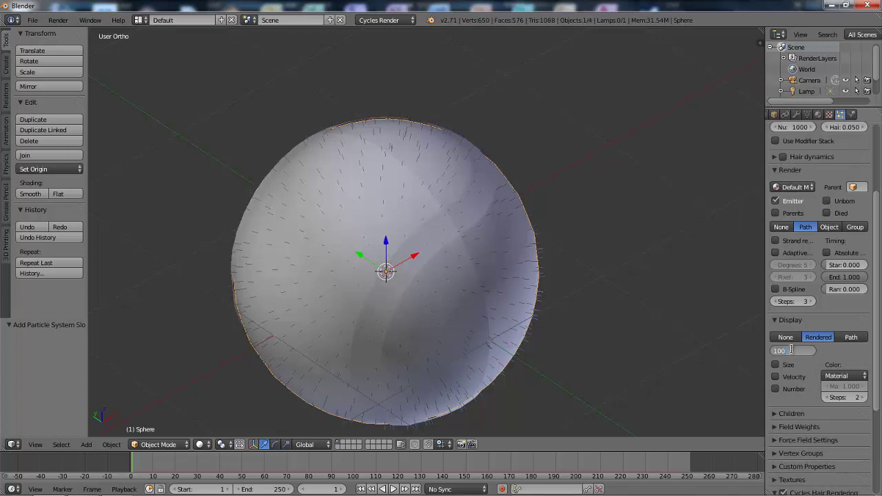
{"action": "type", "text": "1"}
{"action": "key", "text": "Return"}
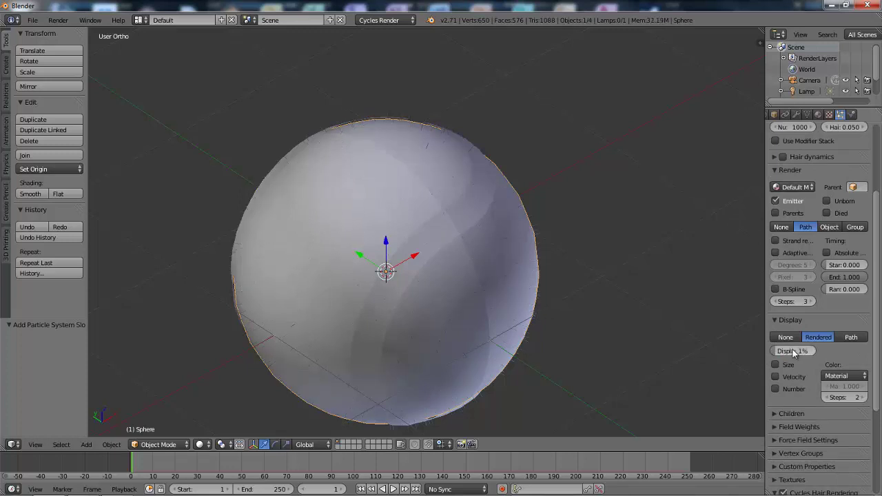
{"action": "scroll", "coordinate": [794, 353], "scroll_direction": "up", "scroll_amount": 4}
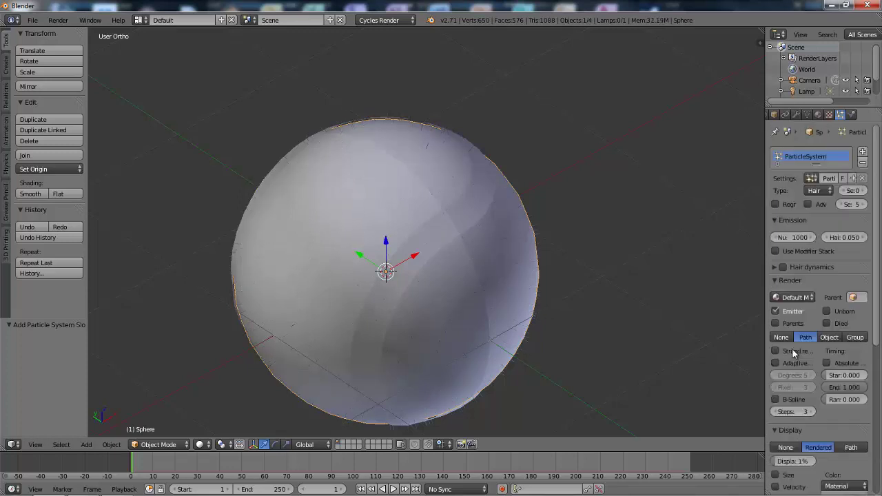
{"action": "left_click", "coordinate": [794, 239]}
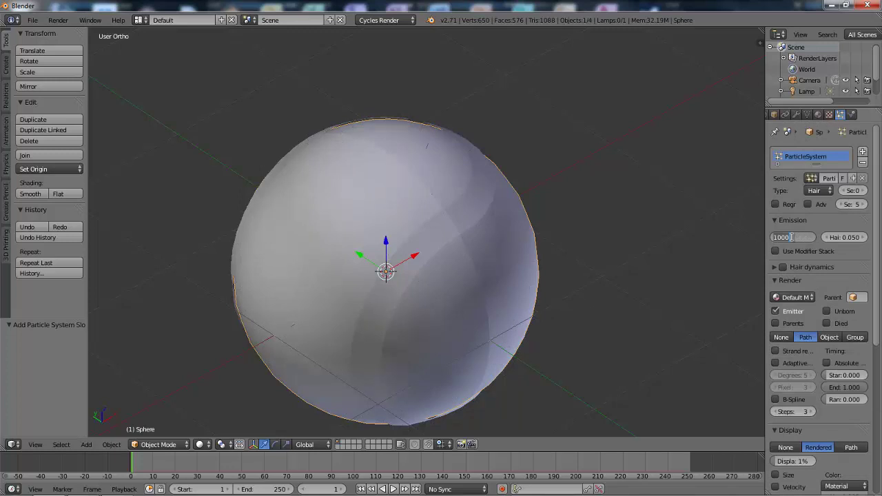
{"action": "type", "text": "100000"}
{"action": "key", "text": "Return"}
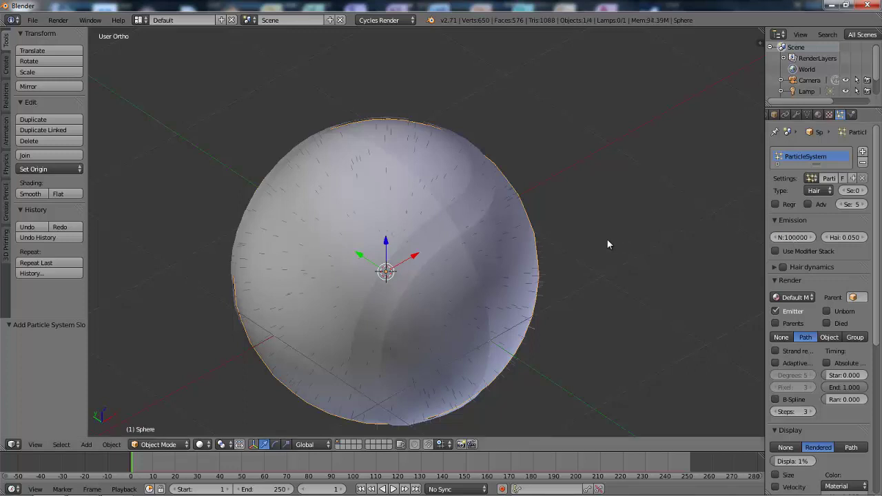
Step: From top view, switch the ball to Weight Paint mode with wireframe display
{"action": "middle_click_drag", "start_coordinate": [610, 244], "coordinate": [564, 259]}
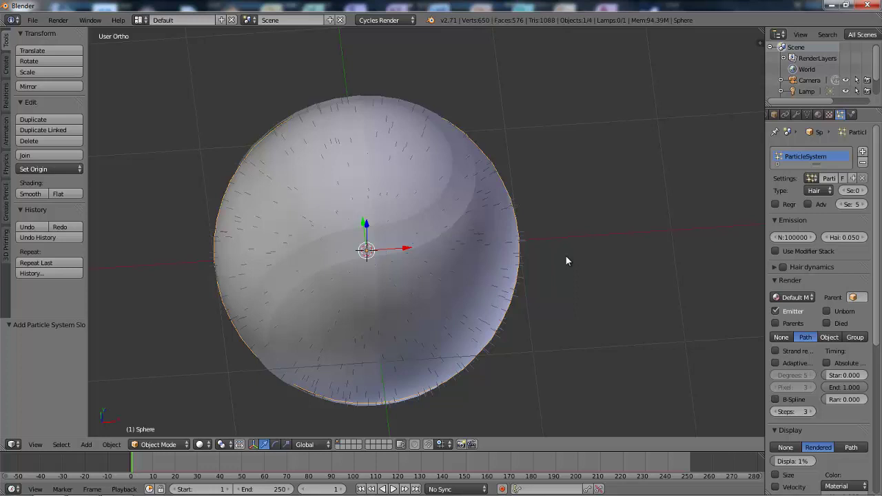
{"action": "key", "text": "KP_7"}
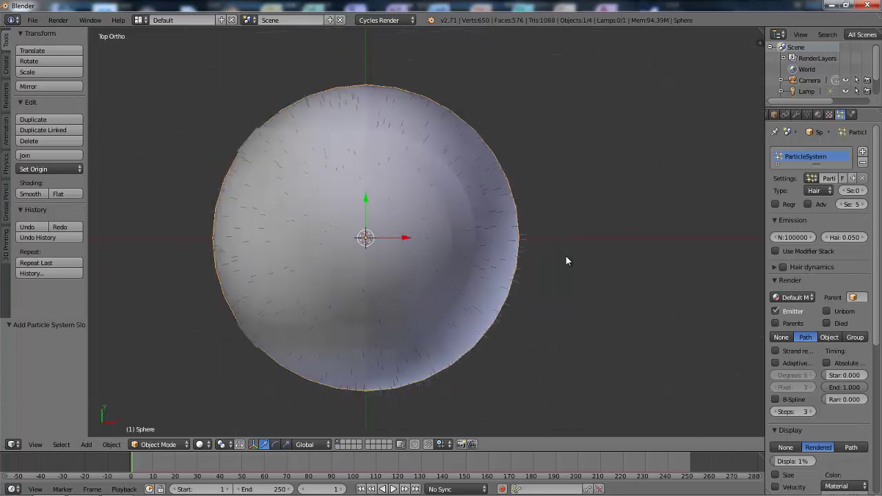
{"action": "scroll", "coordinate": [510, 271], "scroll_direction": "down", "scroll_amount": 1}
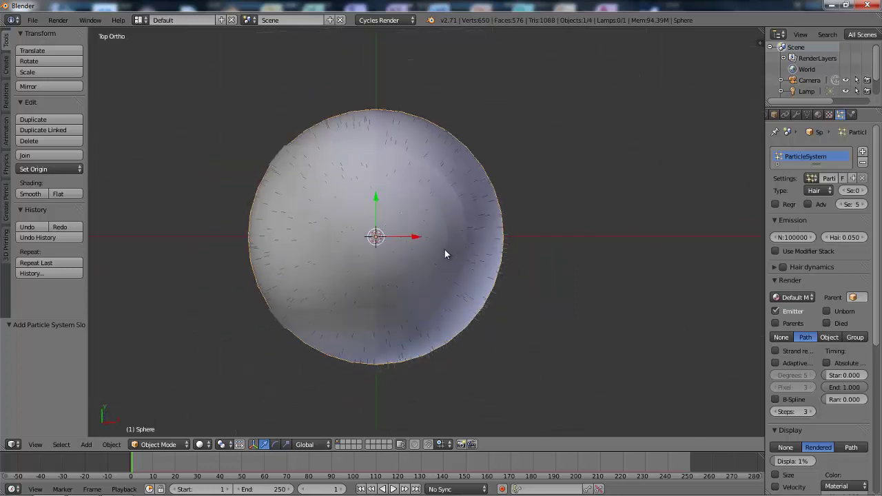
{"action": "key", "text": "ctrl+Tab"}
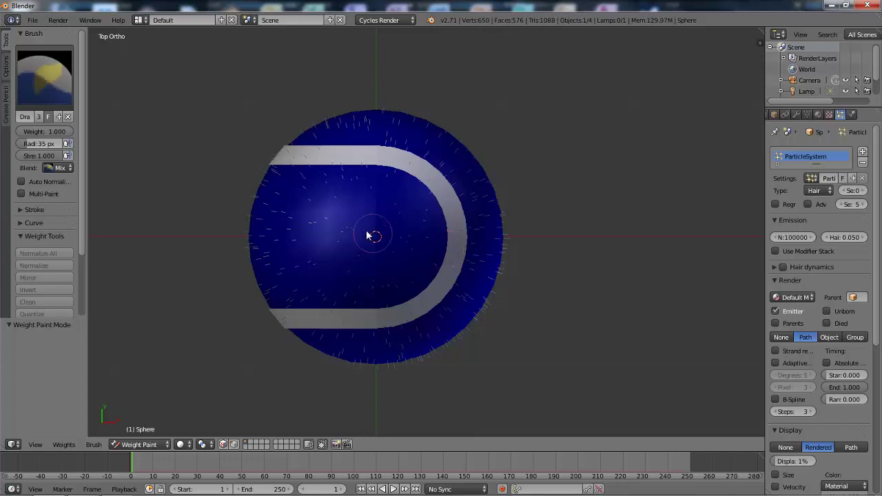
{"action": "key", "text": "z"}
{"action": "scroll", "coordinate": [388, 207], "scroll_direction": "up", "scroll_amount": 1}
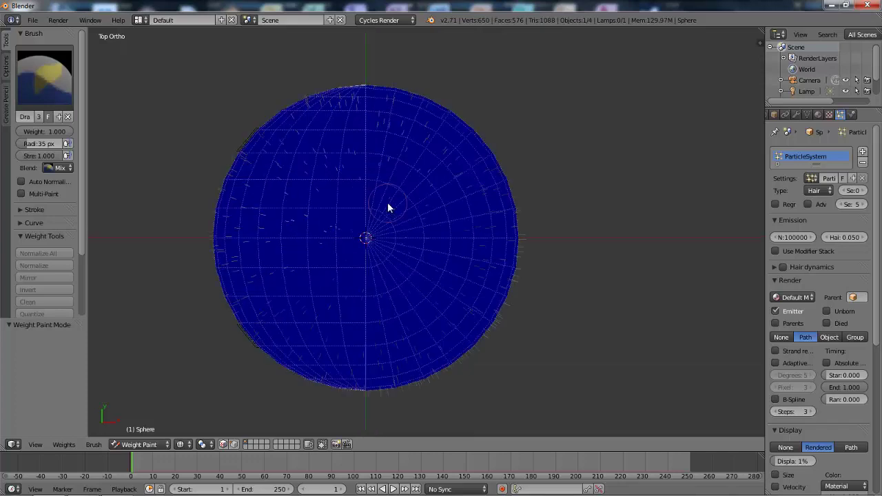
{"action": "scroll", "coordinate": [387, 207], "scroll_direction": "up", "scroll_amount": 1}
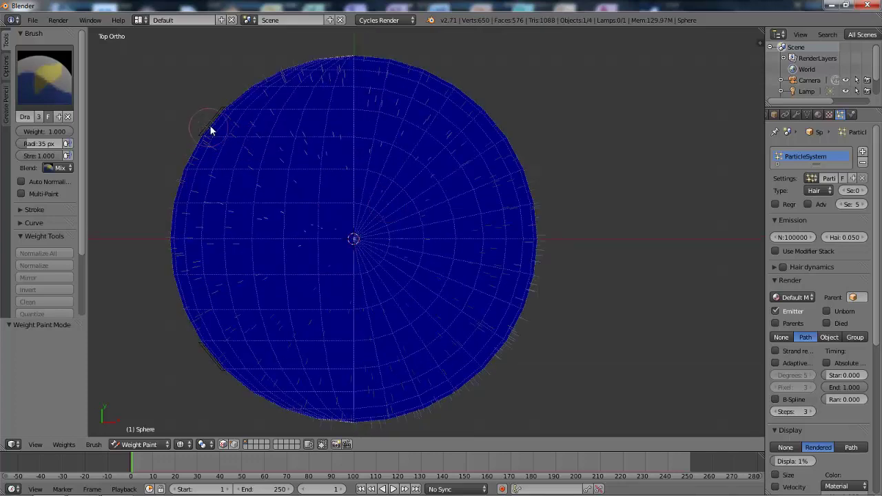
Step: Paint a full-weight red U-shaped band across the top, continuing it around the sides
{"action": "mouse_move", "coordinate": [211, 131]}
{"action": "left_mouse_down"}
{"action": "mouse_move", "coordinate": [322, 122]}
{"action": "mouse_move", "coordinate": [414, 138]}
{"action": "mouse_move", "coordinate": [446, 162]}
{"action": "mouse_move", "coordinate": [451, 219]}
{"action": "left_mouse_up"}
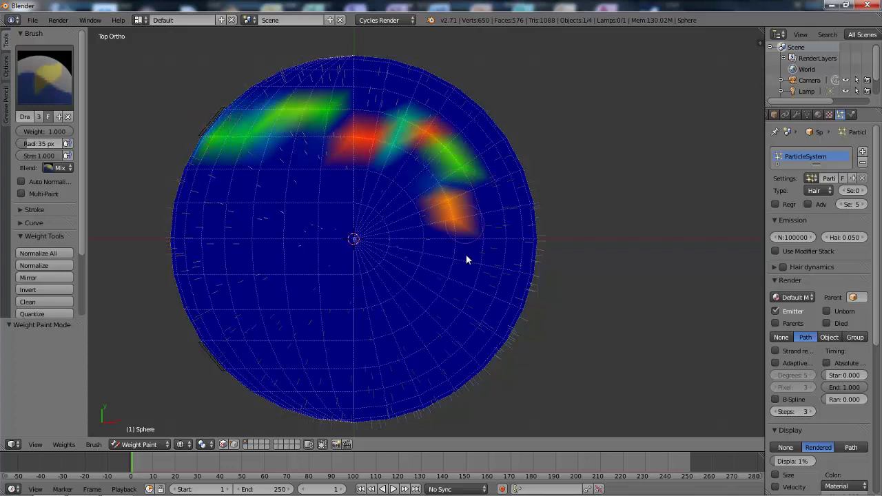
{"action": "mouse_move", "coordinate": [466, 255]}
{"action": "left_mouse_down"}
{"action": "mouse_move", "coordinate": [441, 322]}
{"action": "mouse_move", "coordinate": [387, 349]}
{"action": "mouse_move", "coordinate": [347, 360]}
{"action": "mouse_move", "coordinate": [196, 355]}
{"action": "mouse_move", "coordinate": [360, 347]}
{"action": "mouse_move", "coordinate": [266, 366]}
{"action": "mouse_move", "coordinate": [189, 357]}
{"action": "mouse_move", "coordinate": [349, 354]}
{"action": "mouse_move", "coordinate": [434, 320]}
{"action": "mouse_move", "coordinate": [454, 292]}
{"action": "mouse_move", "coordinate": [467, 203]}
{"action": "left_mouse_up"}
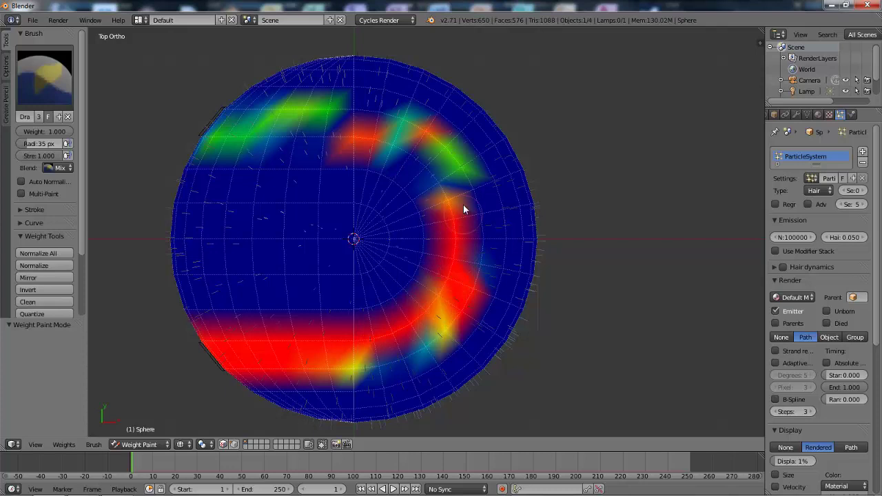
{"action": "scroll", "coordinate": [443, 259], "scroll_direction": "down", "scroll_amount": 2}
{"action": "mouse_move", "coordinate": [398, 317]}
{"action": "left_mouse_down"}
{"action": "mouse_move", "coordinate": [451, 280]}
{"action": "mouse_move", "coordinate": [460, 221]}
{"action": "mouse_move", "coordinate": [452, 191]}
{"action": "mouse_move", "coordinate": [382, 158]}
{"action": "mouse_move", "coordinate": [247, 152]}
{"action": "mouse_move", "coordinate": [257, 164]}
{"action": "mouse_move", "coordinate": [377, 160]}
{"action": "left_mouse_up"}
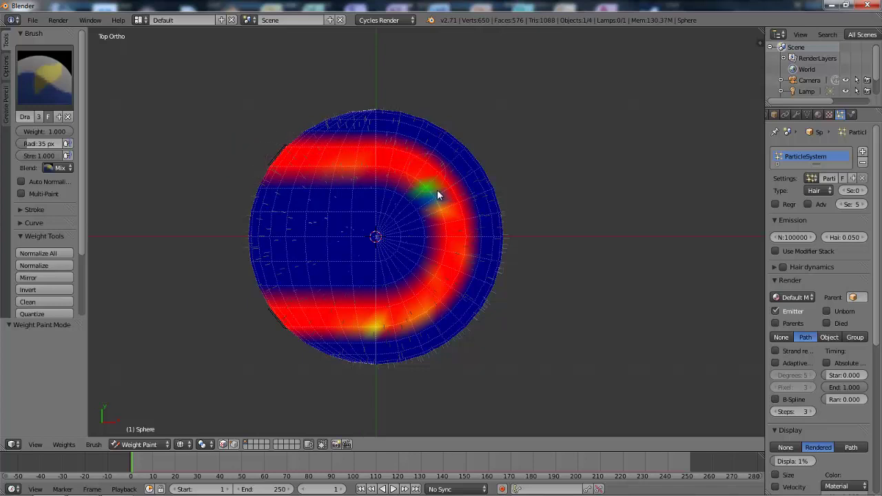
{"action": "left_click_drag", "start_coordinate": [383, 322], "coordinate": [397, 317]}
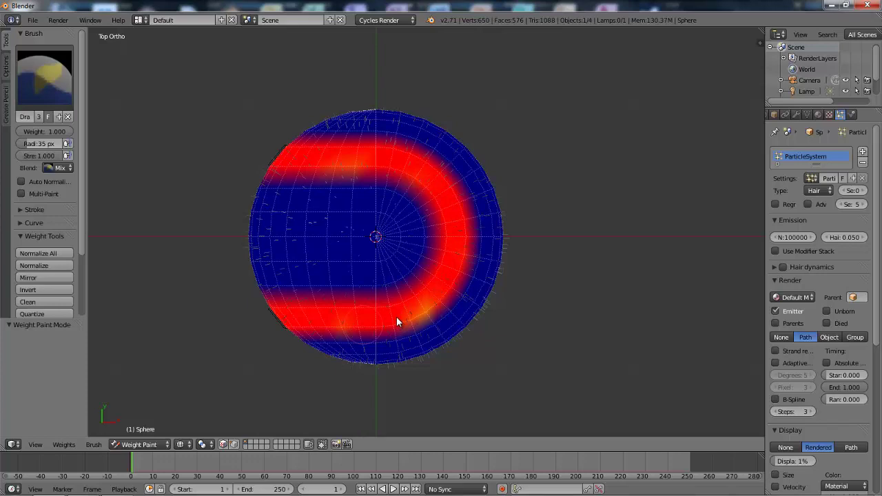
{"action": "mouse_move", "coordinate": [245, 332]}
{"action": "middle_mouse_down"}
{"action": "mouse_move", "coordinate": [376, 294]}
{"action": "mouse_move", "coordinate": [375, 209]}
{"action": "mouse_move", "coordinate": [401, 290]}
{"action": "mouse_move", "coordinate": [445, 205]}
{"action": "middle_mouse_up"}
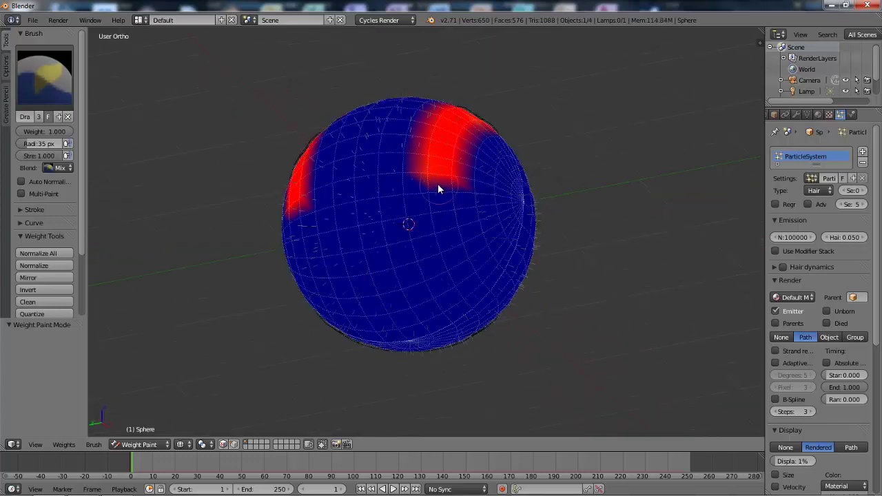
{"action": "mouse_move", "coordinate": [437, 189]}
{"action": "left_mouse_down"}
{"action": "mouse_move", "coordinate": [470, 276]}
{"action": "mouse_move", "coordinate": [446, 175]}
{"action": "mouse_move", "coordinate": [445, 246]}
{"action": "mouse_move", "coordinate": [460, 276]}
{"action": "mouse_move", "coordinate": [457, 236]}
{"action": "left_mouse_up"}
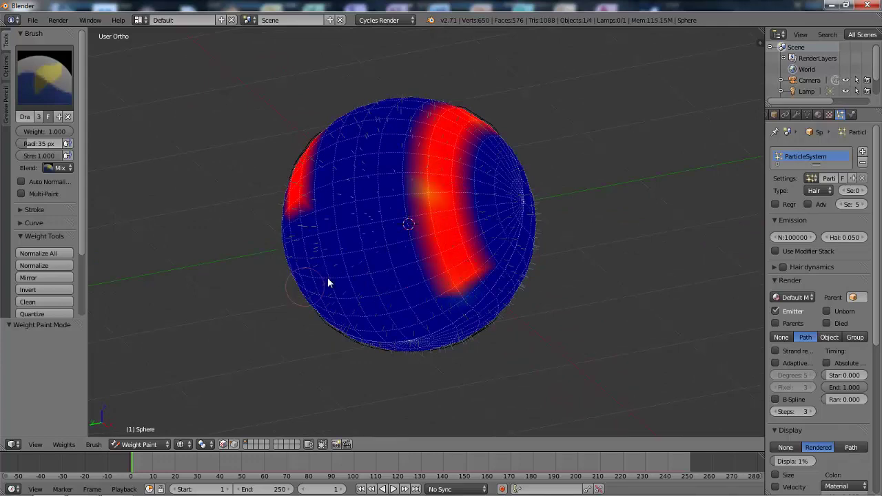
{"action": "middle_click_drag", "start_coordinate": [329, 283], "coordinate": [351, 280]}
{"action": "mouse_move", "coordinate": [400, 227]}
{"action": "left_mouse_down"}
{"action": "mouse_move", "coordinate": [427, 165]}
{"action": "mouse_move", "coordinate": [418, 163]}
{"action": "mouse_move", "coordinate": [393, 250]}
{"action": "mouse_move", "coordinate": [404, 202]}
{"action": "mouse_move", "coordinate": [420, 169]}
{"action": "mouse_move", "coordinate": [397, 270]}
{"action": "mouse_move", "coordinate": [405, 198]}
{"action": "left_mouse_up"}
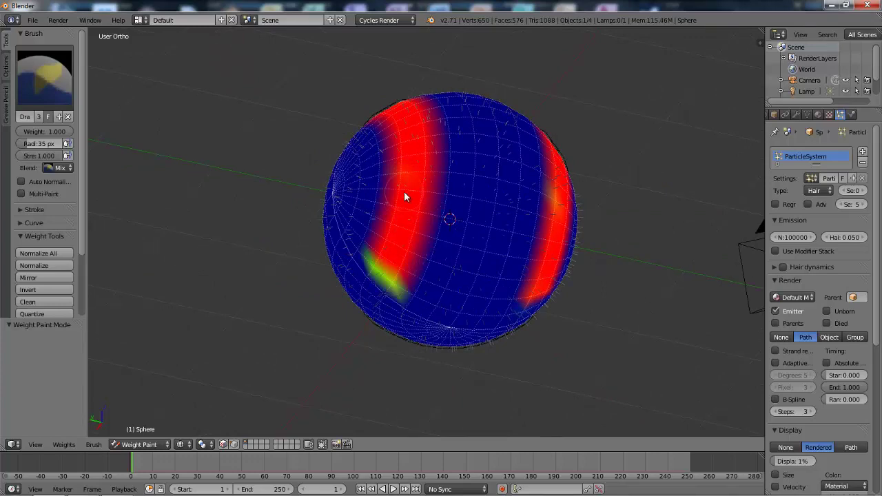
Step: From bottom view, paint the underside U band, then erase stray spots with a Subtract brush
{"action": "key", "text": "ctrl+KP_7"}
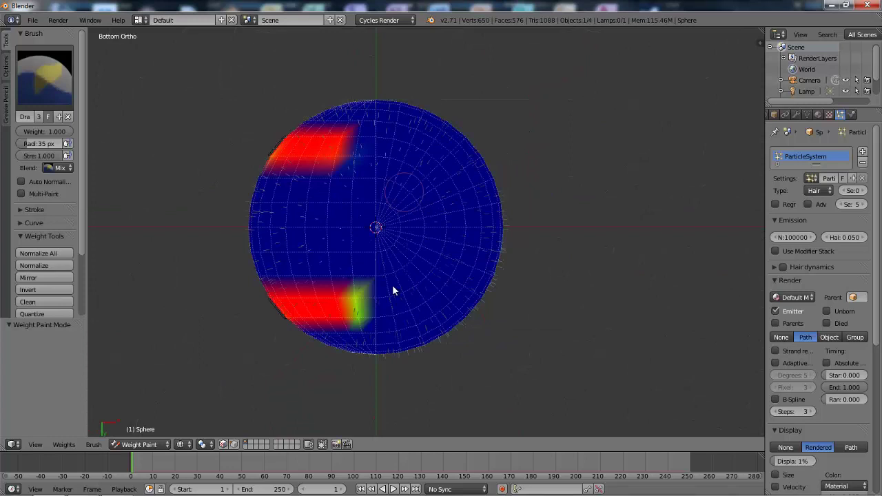
{"action": "mouse_move", "coordinate": [350, 302]}
{"action": "left_mouse_down"}
{"action": "mouse_move", "coordinate": [380, 310]}
{"action": "mouse_move", "coordinate": [417, 303]}
{"action": "mouse_move", "coordinate": [448, 269]}
{"action": "mouse_move", "coordinate": [457, 222]}
{"action": "mouse_move", "coordinate": [437, 184]}
{"action": "mouse_move", "coordinate": [398, 158]}
{"action": "mouse_move", "coordinate": [339, 151]}
{"action": "mouse_move", "coordinate": [368, 144]}
{"action": "mouse_move", "coordinate": [420, 149]}
{"action": "mouse_move", "coordinate": [450, 179]}
{"action": "mouse_move", "coordinate": [455, 225]}
{"action": "mouse_move", "coordinate": [439, 286]}
{"action": "mouse_move", "coordinate": [356, 318]}
{"action": "mouse_move", "coordinate": [408, 291]}
{"action": "left_mouse_up"}
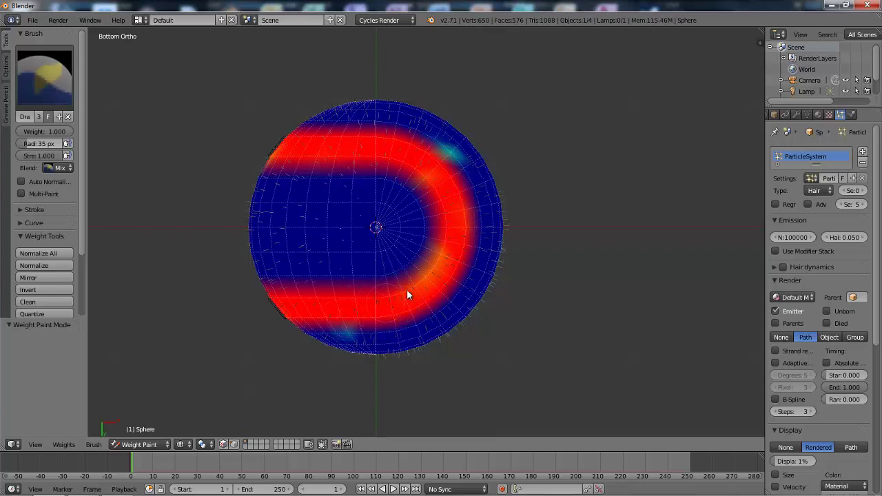
{"action": "left_click", "coordinate": [63, 167]}
{"action": "left_click", "coordinate": [68, 149]}
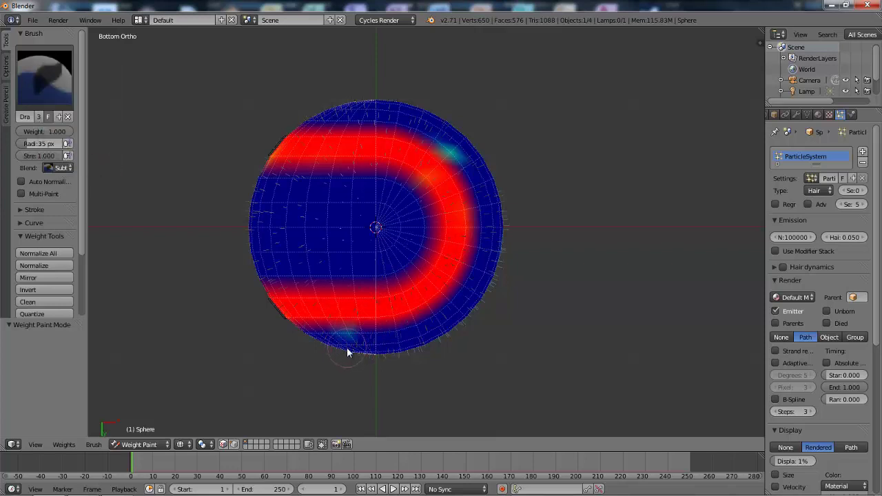
{"action": "mouse_move", "coordinate": [468, 131]}
{"action": "left_mouse_down"}
{"action": "mouse_move", "coordinate": [459, 144]}
{"action": "mouse_move", "coordinate": [467, 153]}
{"action": "left_mouse_up"}
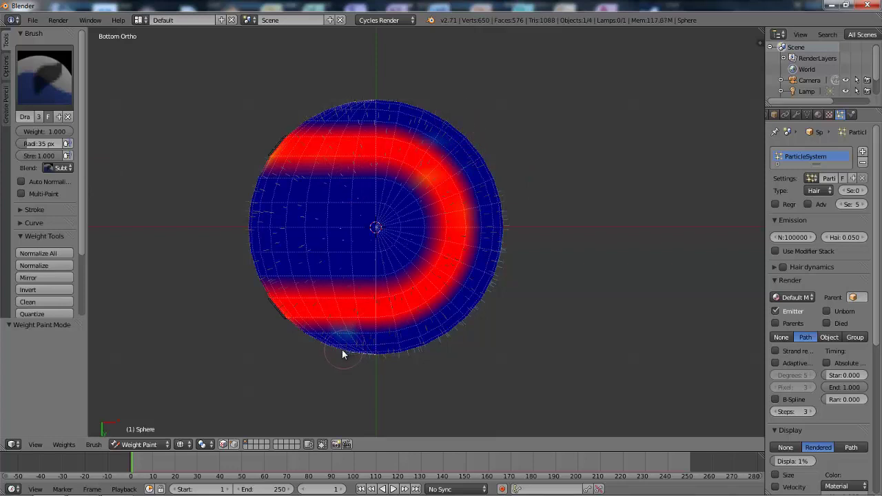
Step: Return to Object Mode with solid shading and a perspective view of the sphere
{"action": "left_click", "coordinate": [141, 445]}
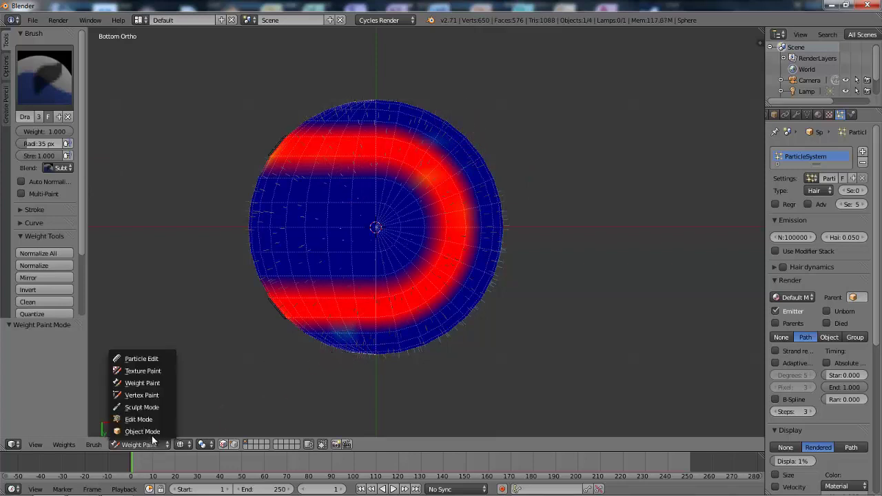
{"action": "left_click", "coordinate": [148, 432]}
{"action": "key", "text": "z"}
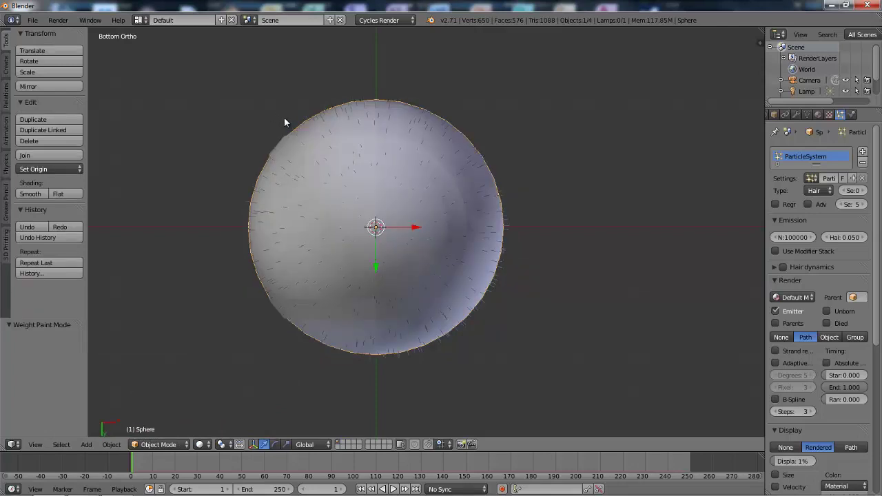
{"action": "middle_click_drag", "start_coordinate": [284, 122], "coordinate": [308, 287]}
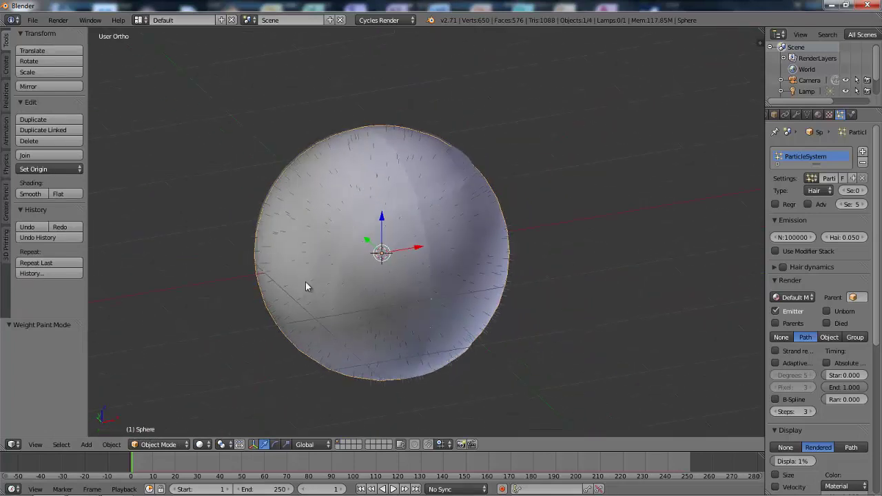
{"action": "key", "text": "KP_5"}
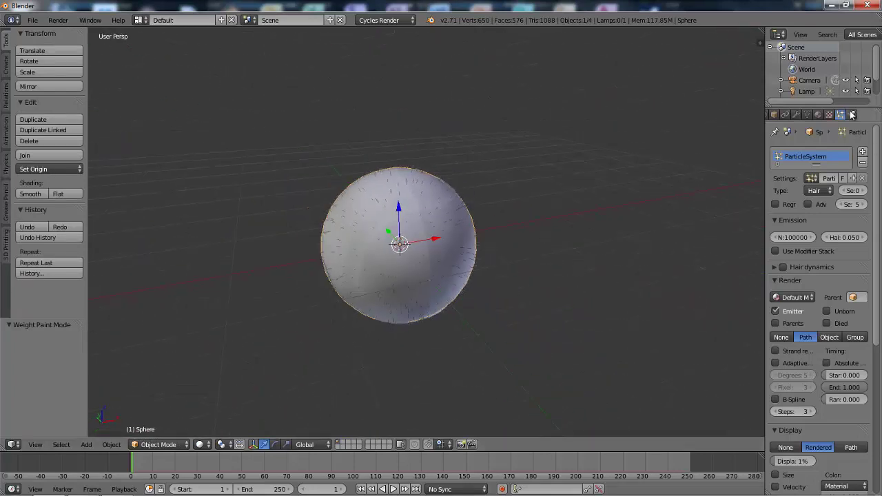
Step: Set the hair's Density vertex group to the painted 'Group'
{"action": "scroll", "coordinate": [873, 371], "scroll_direction": "down", "scroll_amount": 7}
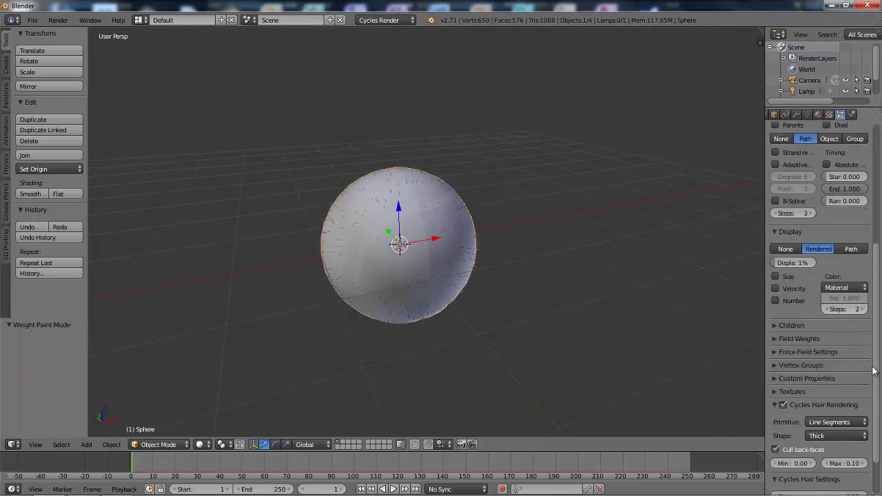
{"action": "scroll", "coordinate": [874, 371], "scroll_direction": "down", "scroll_amount": 2}
{"action": "left_click", "coordinate": [800, 314]}
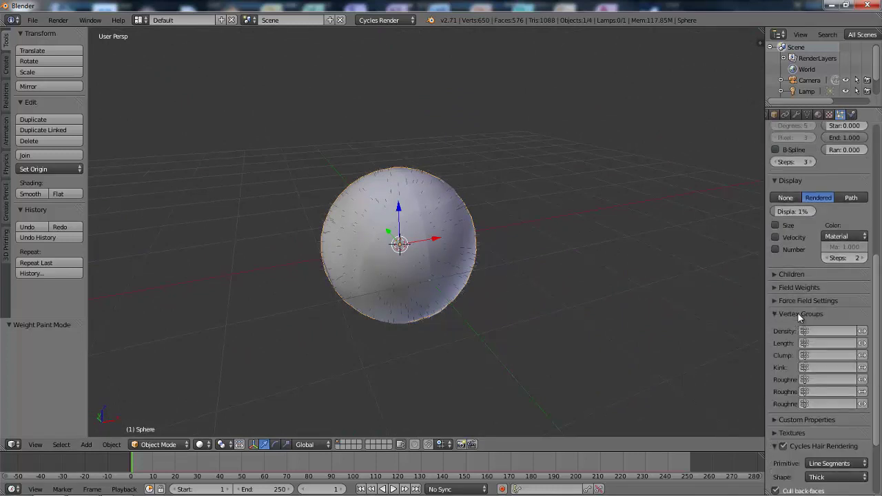
{"action": "left_click", "coordinate": [830, 331]}
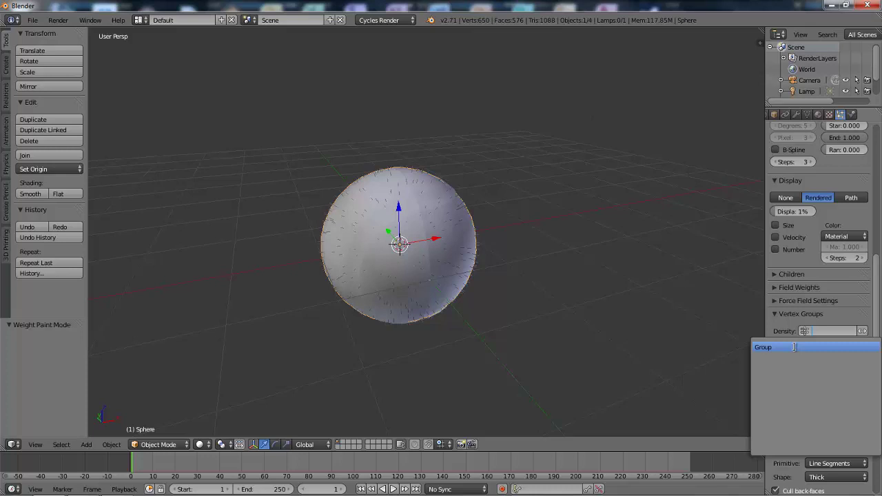
{"action": "key", "text": "Return"}
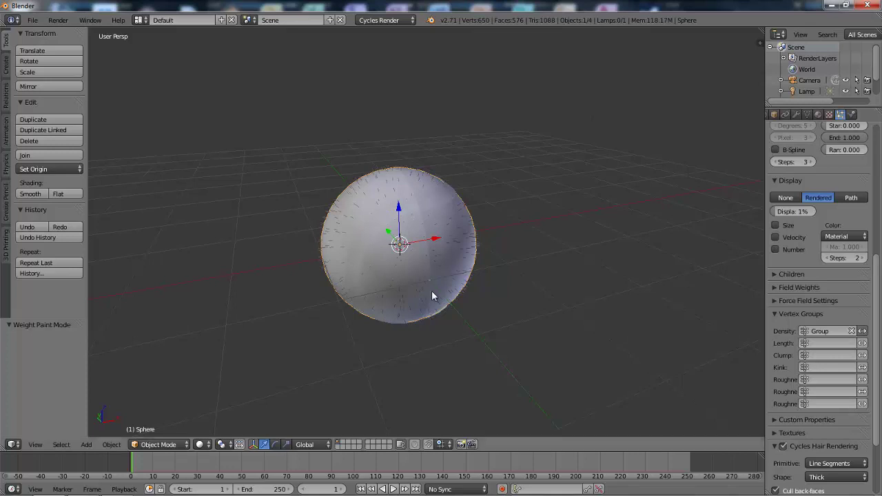
{"action": "scroll", "coordinate": [431, 290], "scroll_direction": "up", "scroll_amount": 3}
{"action": "middle_click_drag", "start_coordinate": [431, 290], "coordinate": [490, 284]}
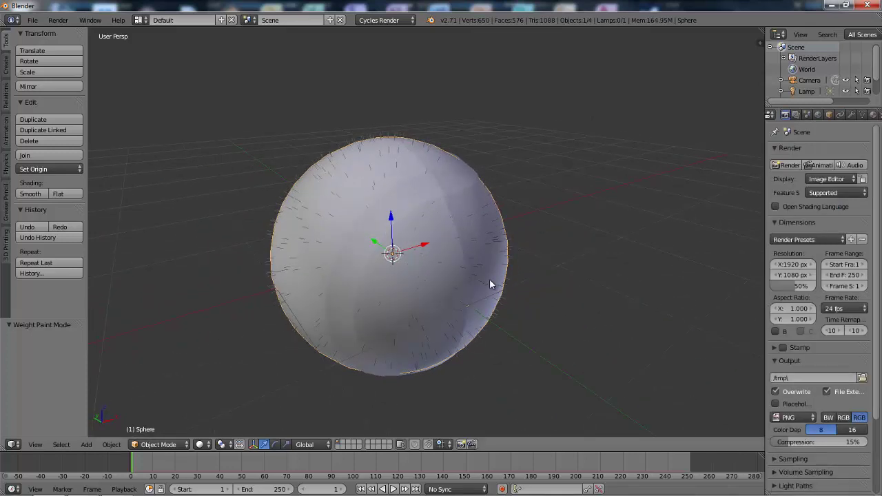
Step: Look through the scene camera with Lock Camera to View on and move it closer to the sphere
{"action": "key", "text": "KP_0"}
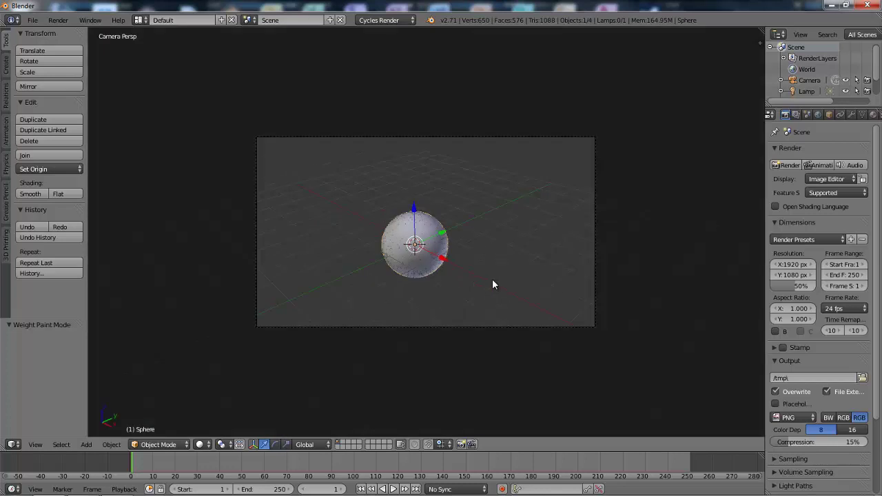
{"action": "key", "text": "n"}
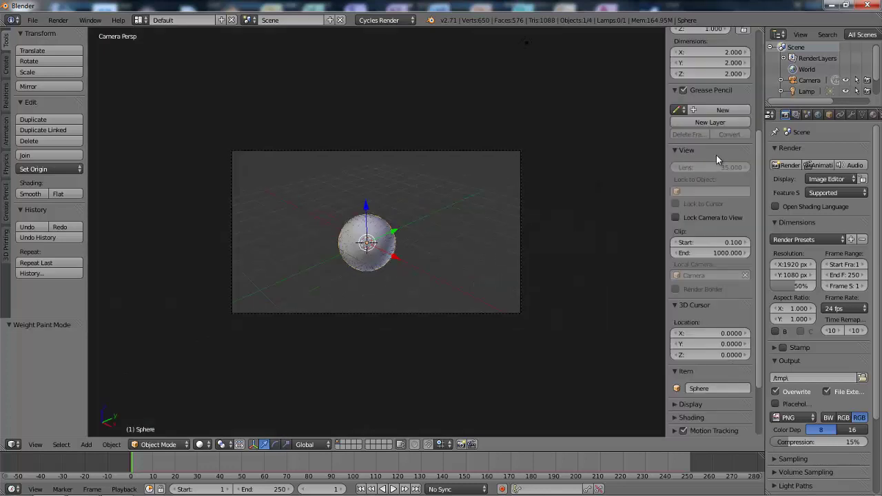
{"action": "scroll", "coordinate": [717, 157], "scroll_direction": "down", "scroll_amount": 2}
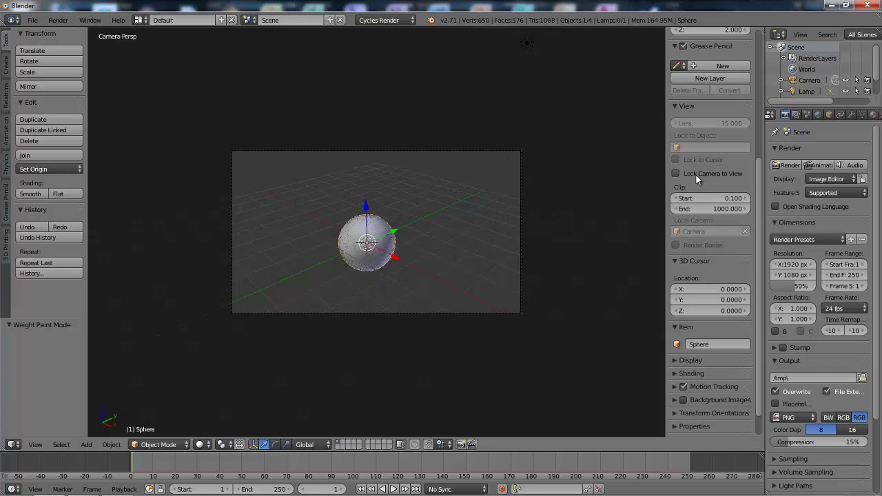
{"action": "left_click", "coordinate": [697, 175]}
{"action": "key", "text": "n"}
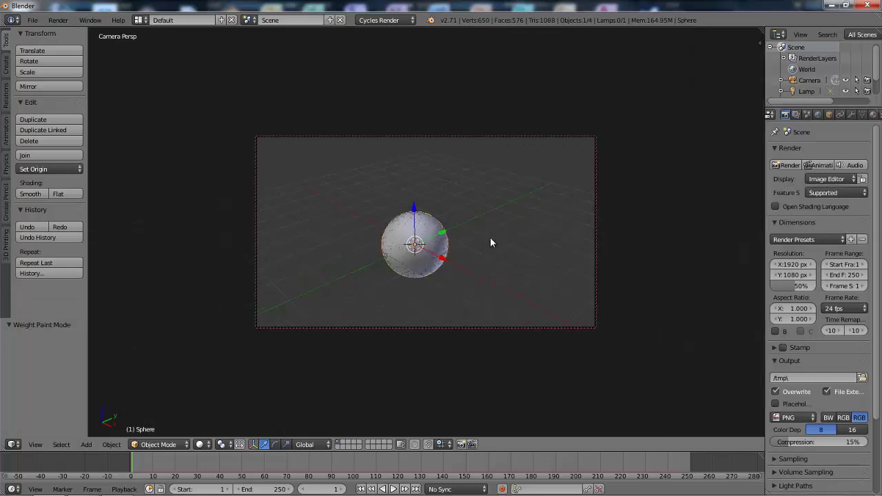
{"action": "scroll", "coordinate": [488, 242], "scroll_direction": "up", "scroll_amount": 5}
{"action": "mouse_move", "coordinate": [391, 267]}
{"action": "middle_mouse_down"}
{"action": "mouse_move", "coordinate": [508, 255]}
{"action": "mouse_move", "coordinate": [512, 242]}
{"action": "mouse_move", "coordinate": [473, 248]}
{"action": "mouse_move", "coordinate": [442, 275]}
{"action": "mouse_move", "coordinate": [447, 263]}
{"action": "mouse_move", "coordinate": [436, 246]}
{"action": "mouse_move", "coordinate": [532, 223]}
{"action": "mouse_move", "coordinate": [423, 236]}
{"action": "mouse_move", "coordinate": [494, 257]}
{"action": "mouse_move", "coordinate": [512, 238]}
{"action": "mouse_move", "coordinate": [515, 250]}
{"action": "middle_mouse_up"}
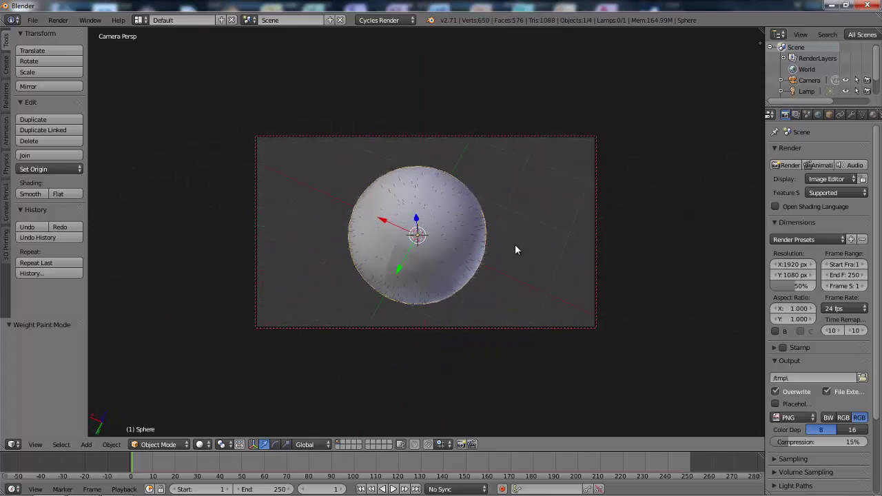
Step: Make a Cycles test render of the camera shot, close it, and orbit back out
{"action": "left_click", "coordinate": [786, 166]}
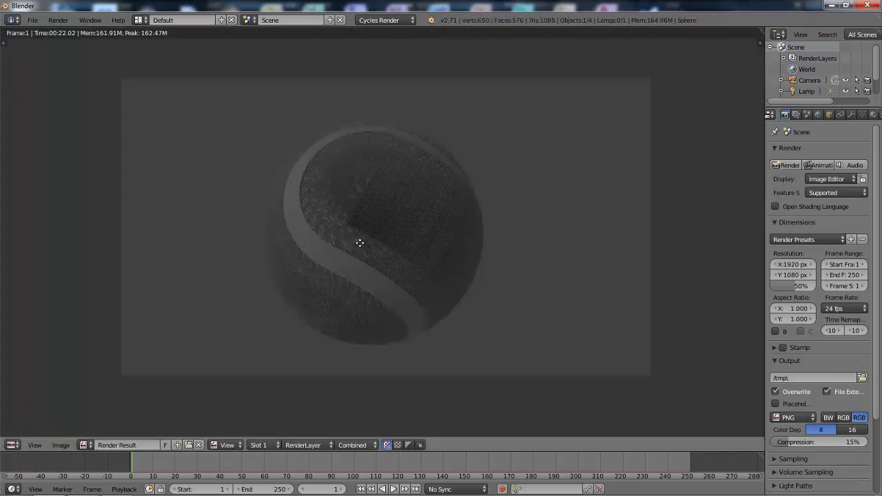
{"action": "key", "text": "Escape"}
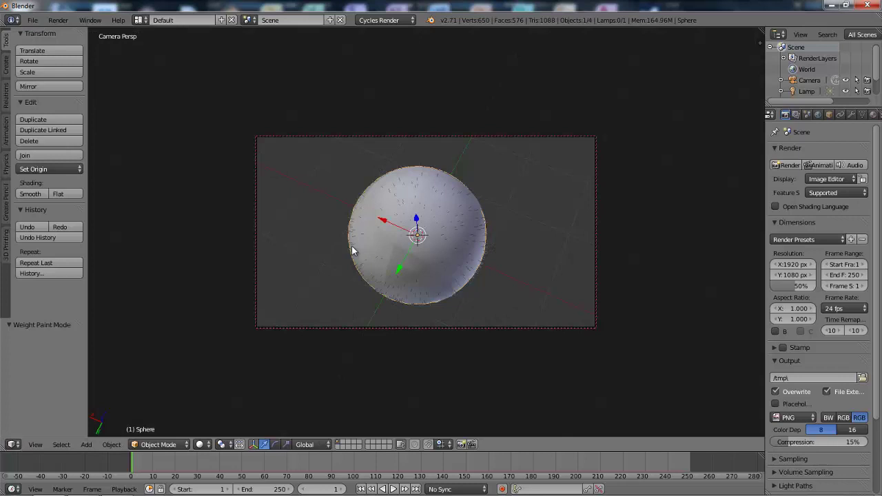
{"action": "middle_click_drag", "start_coordinate": [351, 251], "coordinate": [436, 276]}
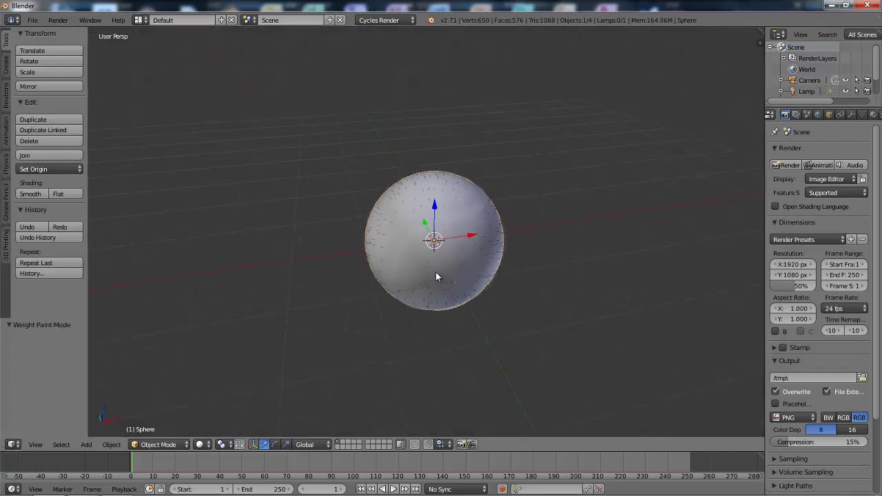
Step: Create Material.001 for the ball and Material.002 for the seam strip, then split the 3D view
{"action": "left_click", "coordinate": [873, 114]}
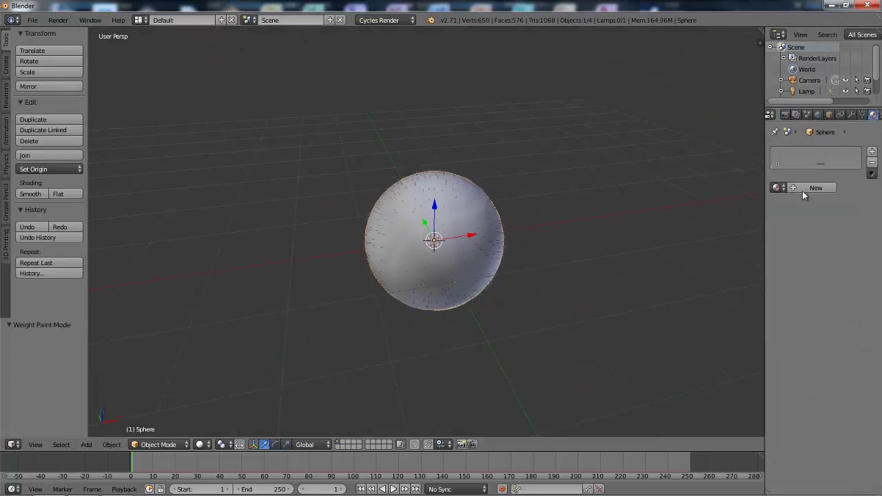
{"action": "left_click", "coordinate": [805, 191]}
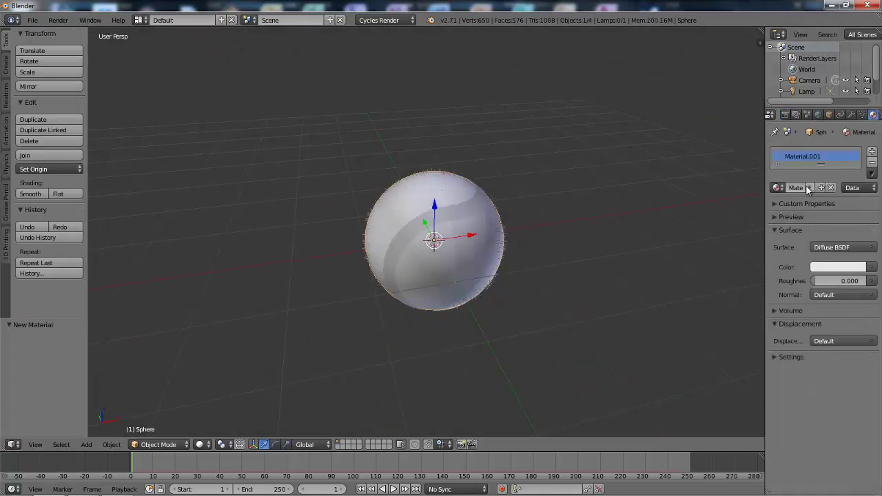
{"action": "right_click", "coordinate": [459, 213]}
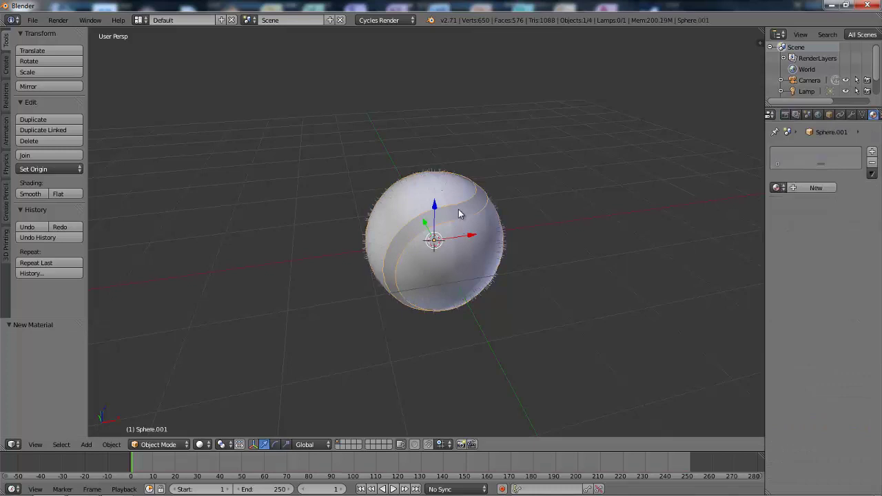
{"action": "left_click", "coordinate": [800, 192]}
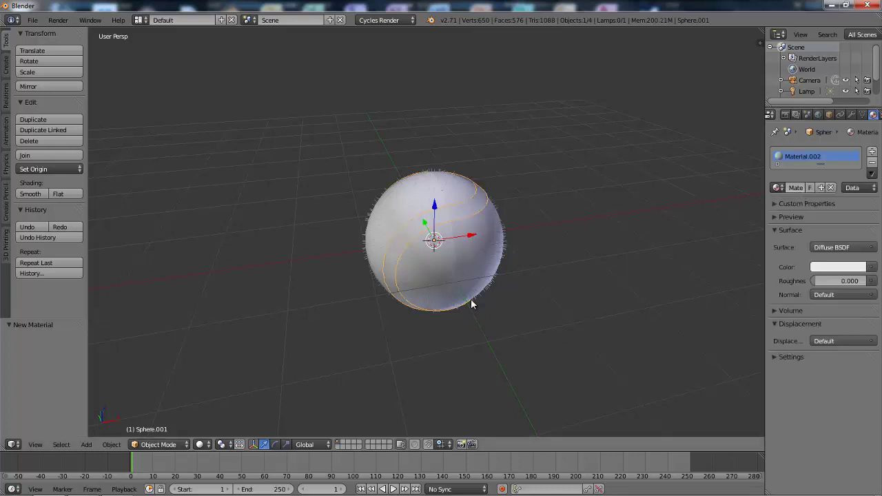
{"action": "right_click", "coordinate": [470, 261]}
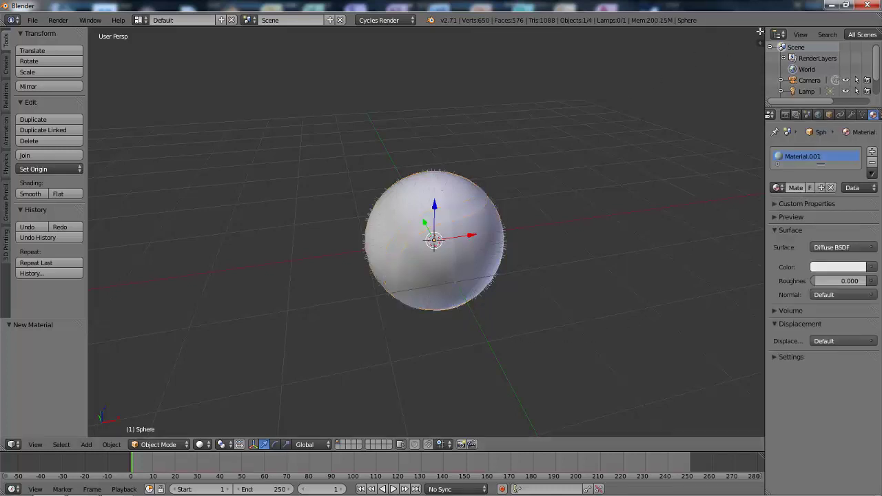
{"action": "left_click_drag", "start_coordinate": [755, 46], "coordinate": [717, 171]}
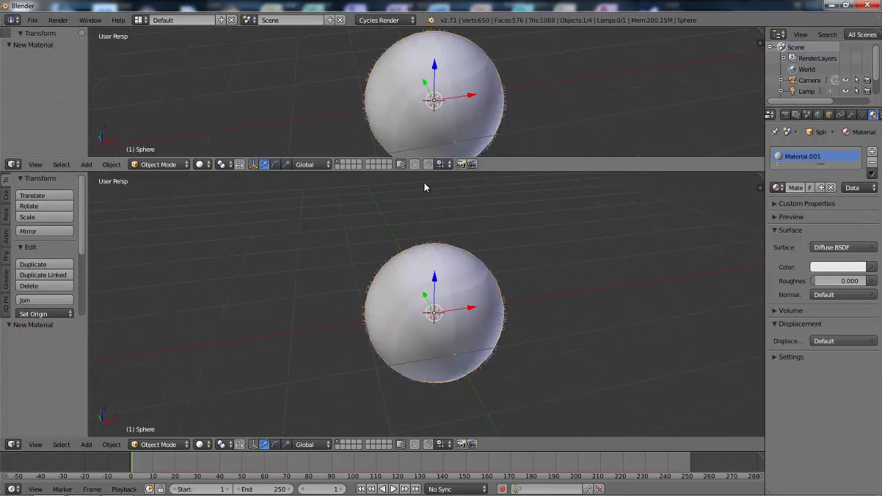
Step: Turn the upper area into an image editor showing tennis_ball02.jpg, fitted to view
{"action": "left_click", "coordinate": [13, 165]}
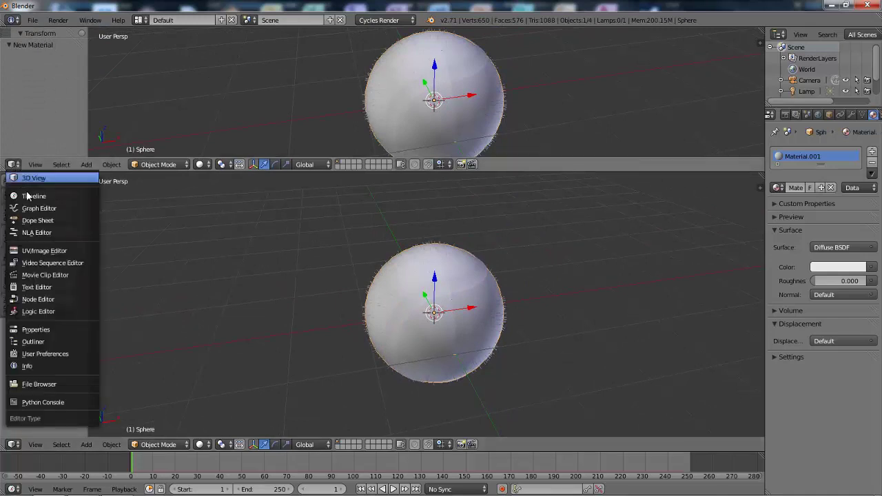
{"action": "left_click", "coordinate": [44, 251]}
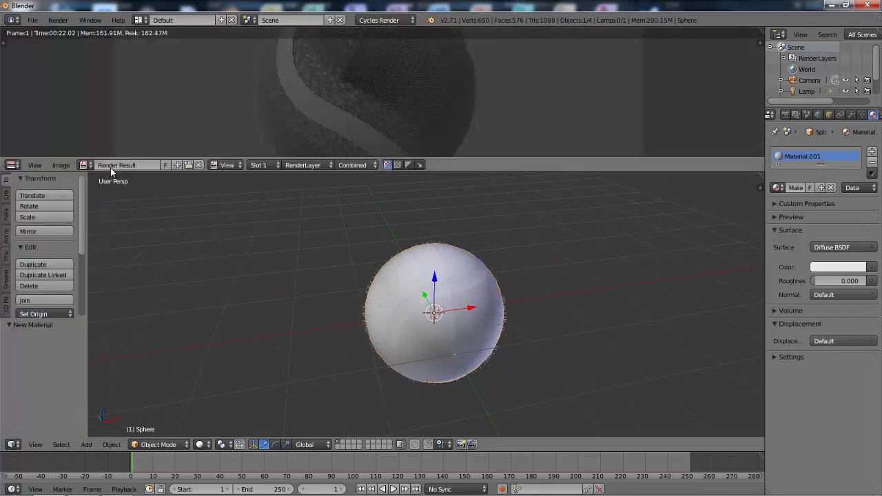
{"action": "left_click", "coordinate": [83, 165]}
{"action": "left_click", "coordinate": [100, 191]}
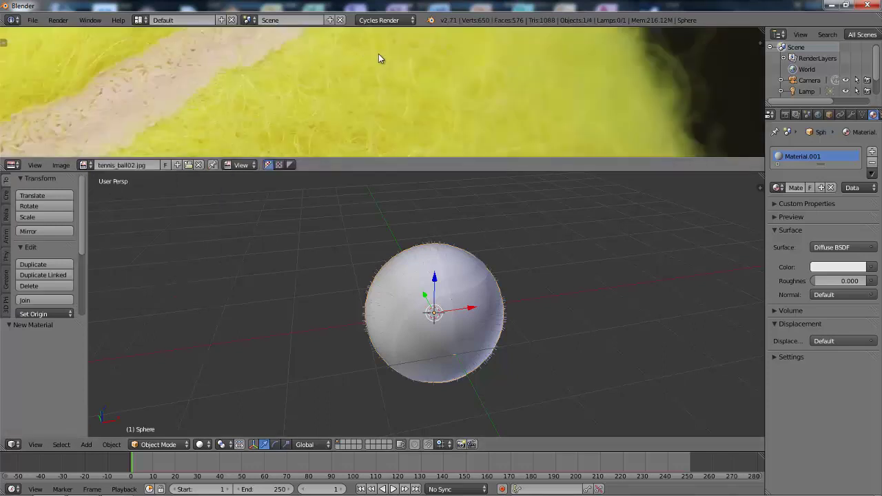
{"action": "key", "text": "Home"}
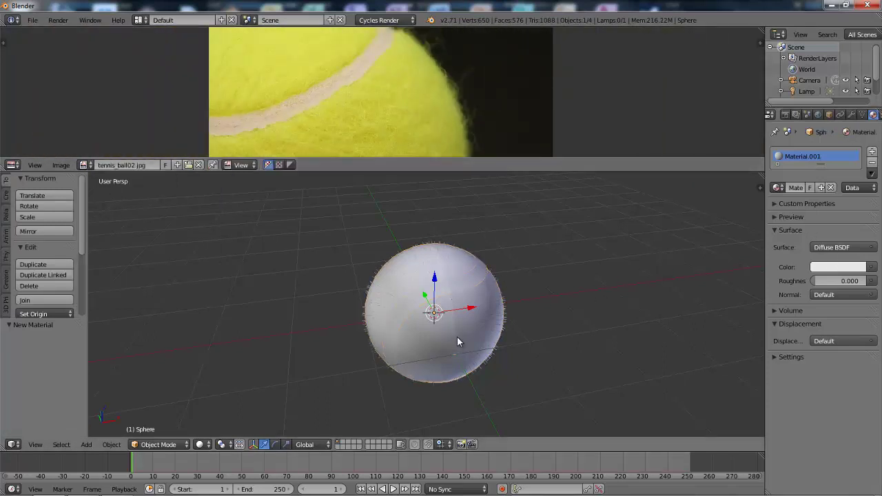
Step: Sample the ball material's yellow from the photo, brightening and resampling until it fits
{"action": "left_click", "coordinate": [830, 268]}
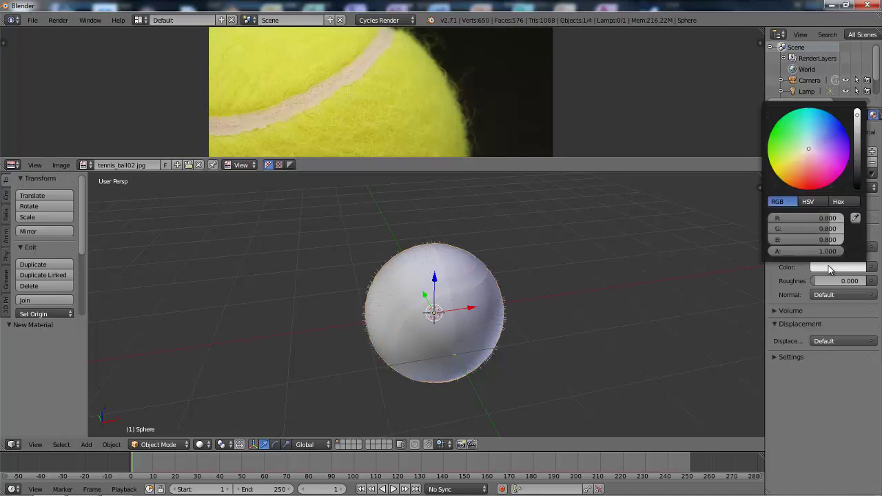
{"action": "left_click", "coordinate": [855, 218]}
{"action": "left_click", "coordinate": [384, 126]}
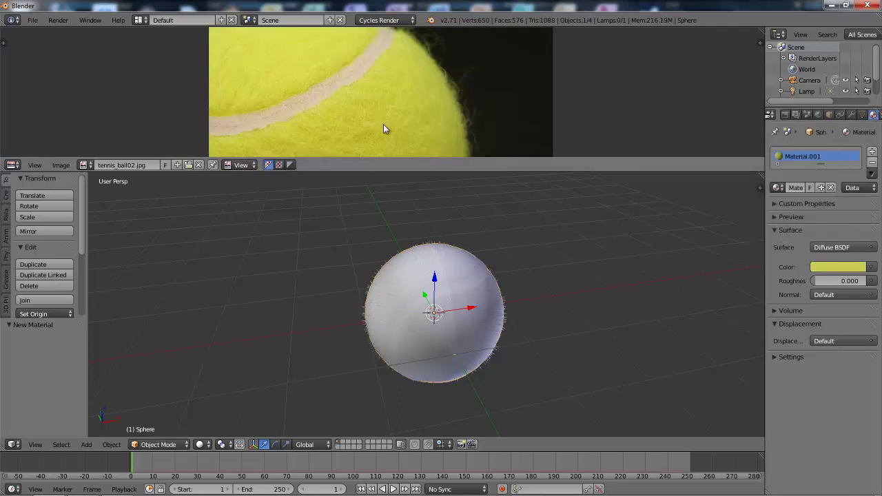
{"action": "left_click", "coordinate": [842, 268]}
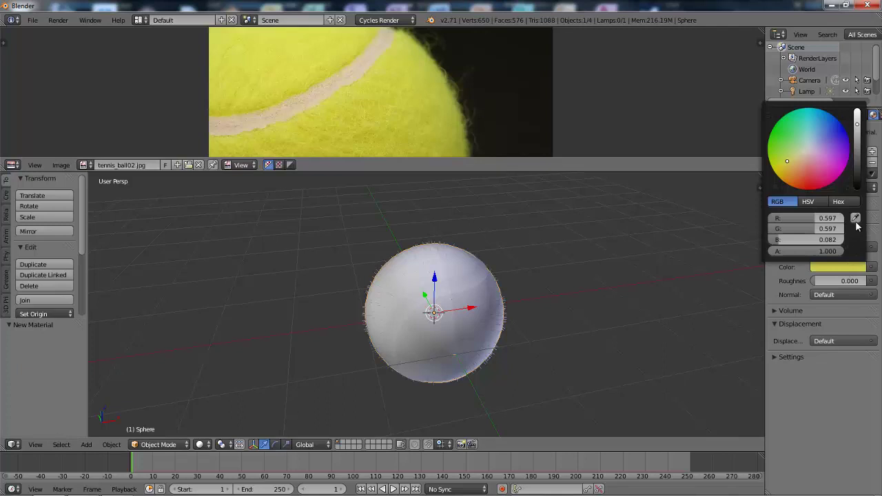
{"action": "left_click", "coordinate": [856, 218]}
{"action": "left_click", "coordinate": [341, 134]}
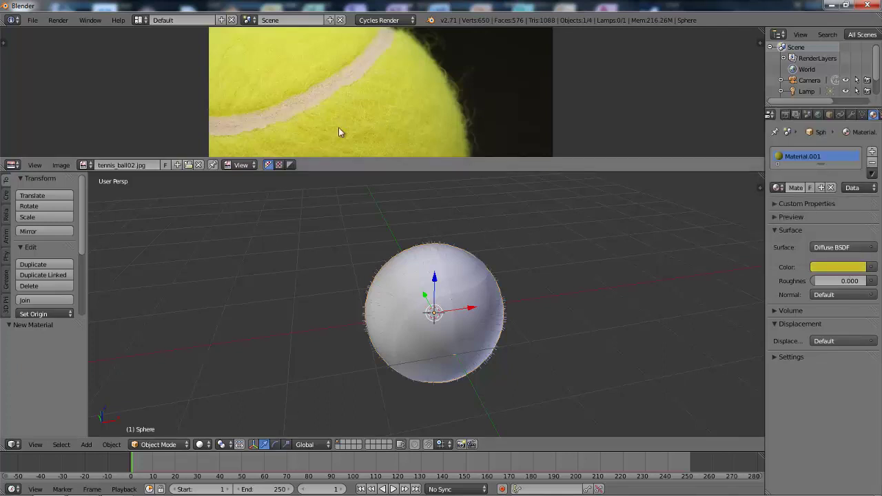
{"action": "left_click", "coordinate": [822, 269]}
{"action": "left_click_drag", "start_coordinate": [861, 125], "coordinate": [858, 126]}
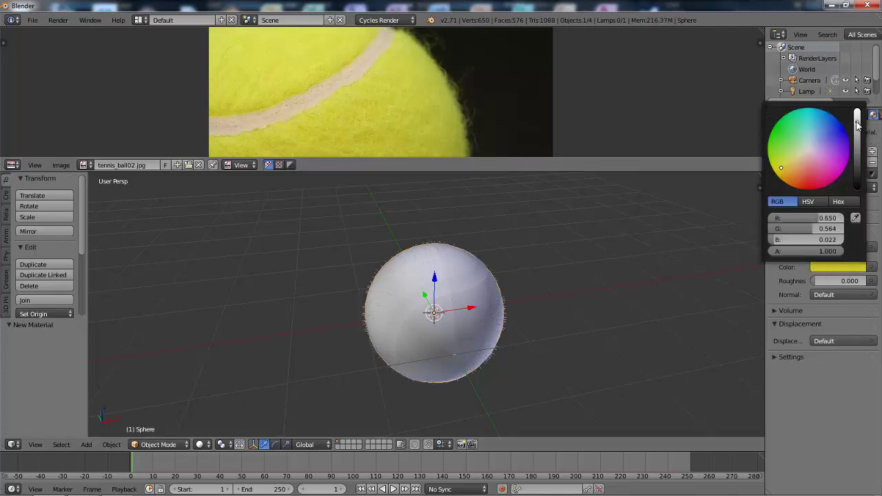
{"action": "left_click", "coordinate": [856, 218]}
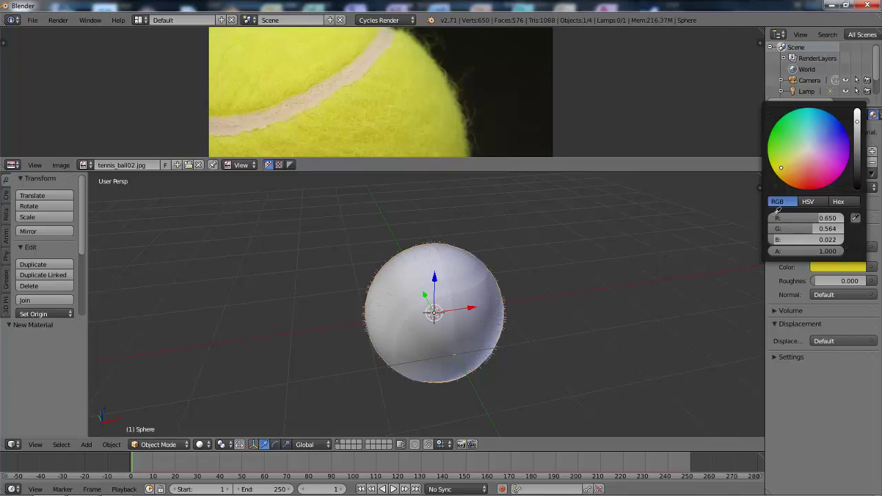
{"action": "left_click", "coordinate": [407, 139]}
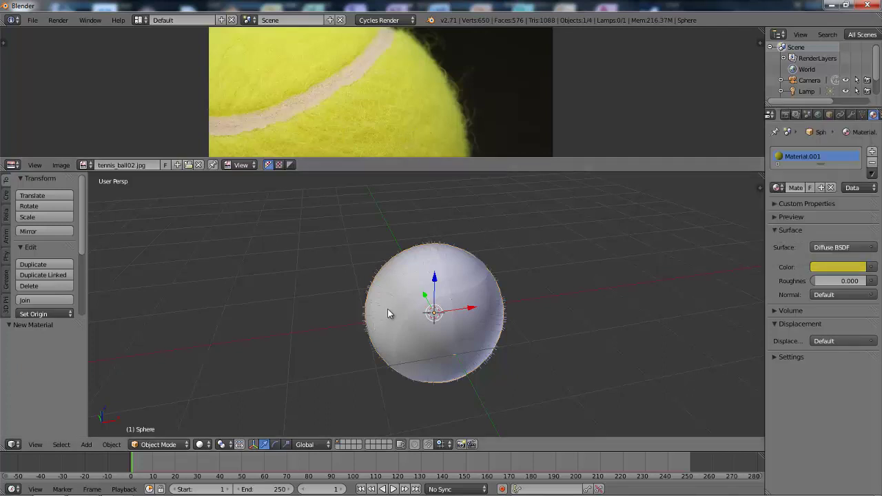
Step: Give the spiral seam's Material.002 a pale cream colour sampled from the photo's seam
{"action": "right_click", "coordinate": [451, 292]}
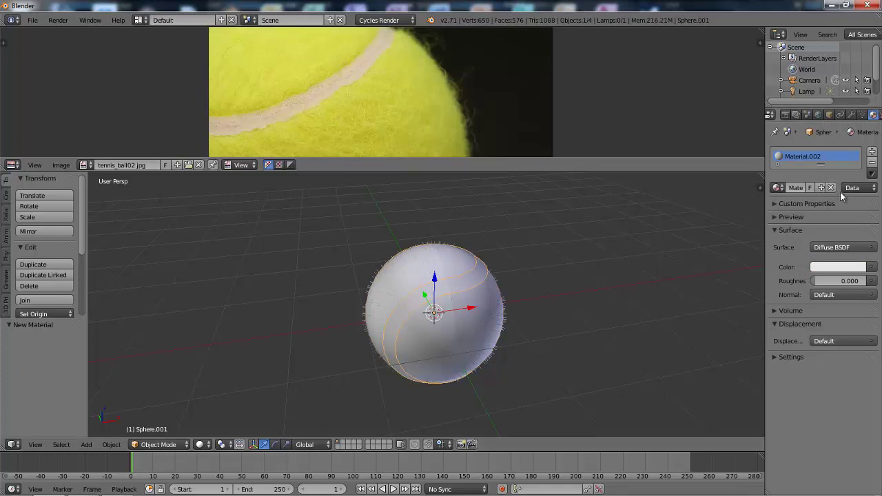
{"action": "left_click", "coordinate": [837, 267]}
{"action": "left_click", "coordinate": [855, 218]}
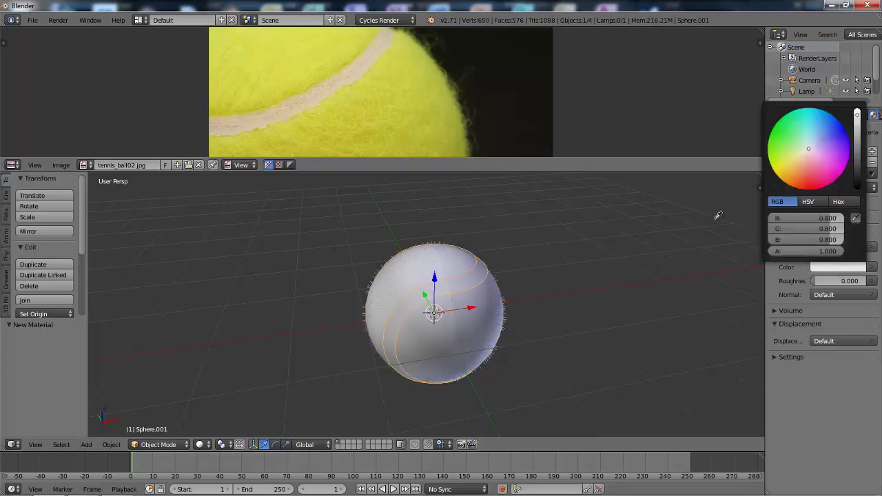
{"action": "left_click", "coordinate": [317, 94]}
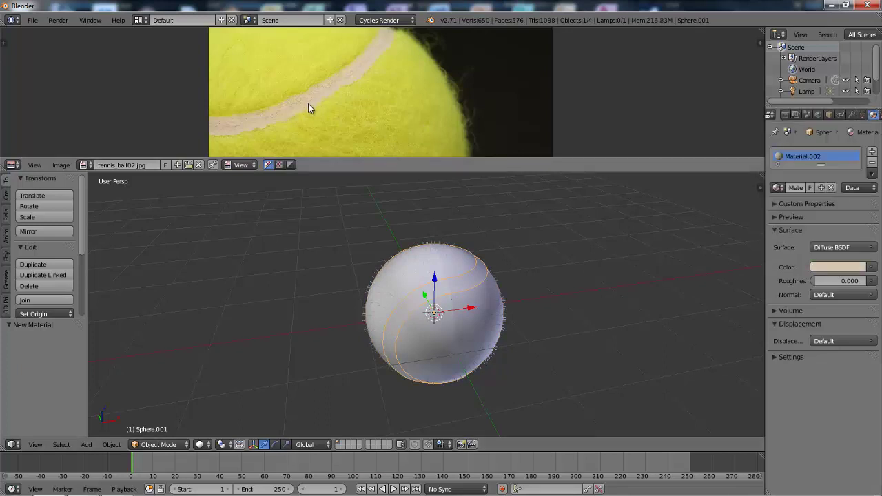
{"action": "scroll", "coordinate": [308, 104], "scroll_direction": "up", "scroll_amount": 5}
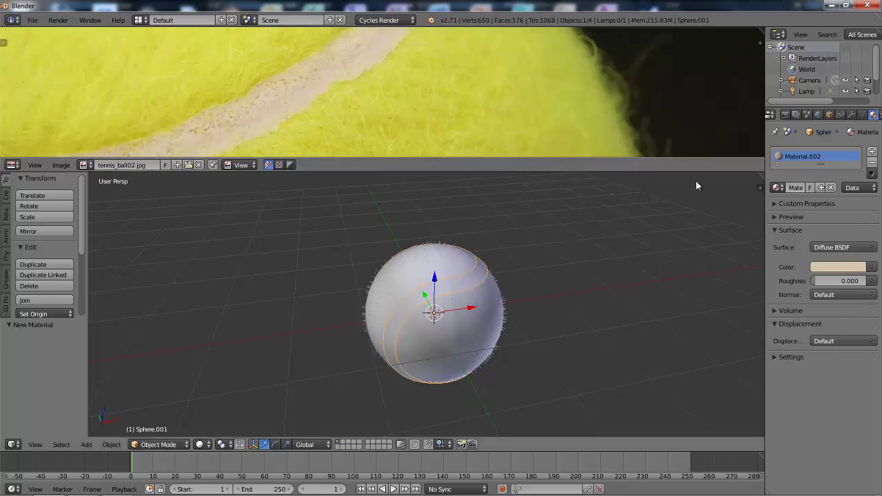
Step: Join the photo area away so the 3D view fills, and start a Cycles render
{"action": "left_click_drag", "start_coordinate": [760, 173], "coordinate": [634, 92]}
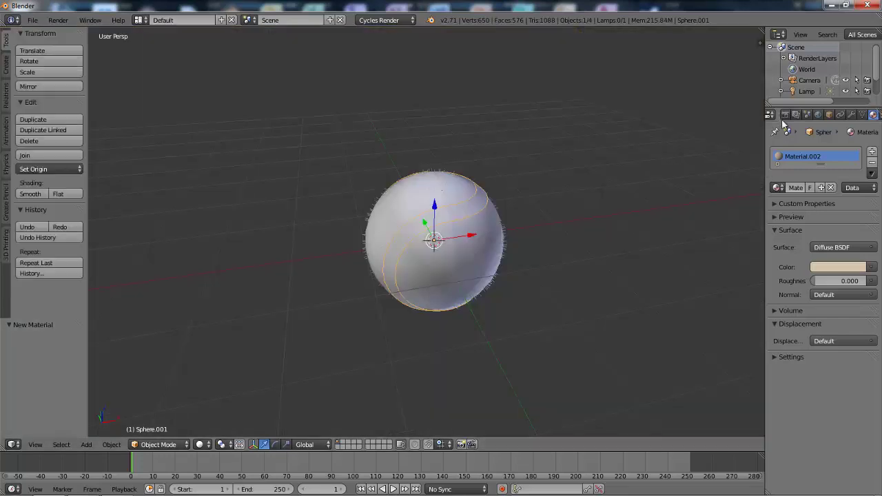
{"action": "left_click", "coordinate": [785, 115]}
{"action": "left_click", "coordinate": [777, 166]}
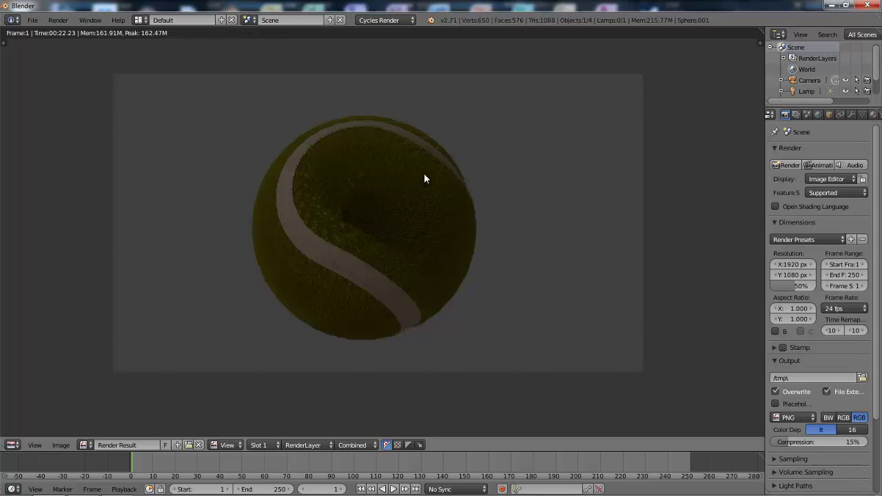
Step: Zoom and pan around the render of the yellow ball with its cream seam, then close it
{"action": "scroll", "coordinate": [292, 250], "scroll_direction": "up", "scroll_amount": 4}
{"action": "middle_click_drag", "start_coordinate": [290, 281], "coordinate": [410, 172]}
{"action": "middle_click_drag", "start_coordinate": [262, 283], "coordinate": [308, 250]}
{"action": "scroll", "coordinate": [323, 246], "scroll_direction": "down", "scroll_amount": 3}
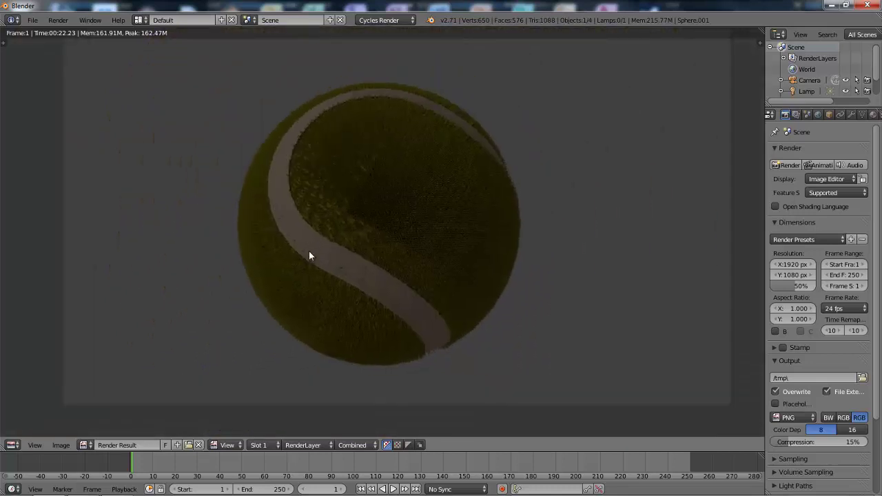
{"action": "key", "text": "Escape"}
Step: Add a Turbulence force field and move it along X to 1.759, right of the ball
{"action": "scroll", "coordinate": [480, 221], "scroll_direction": "down", "scroll_amount": 2}
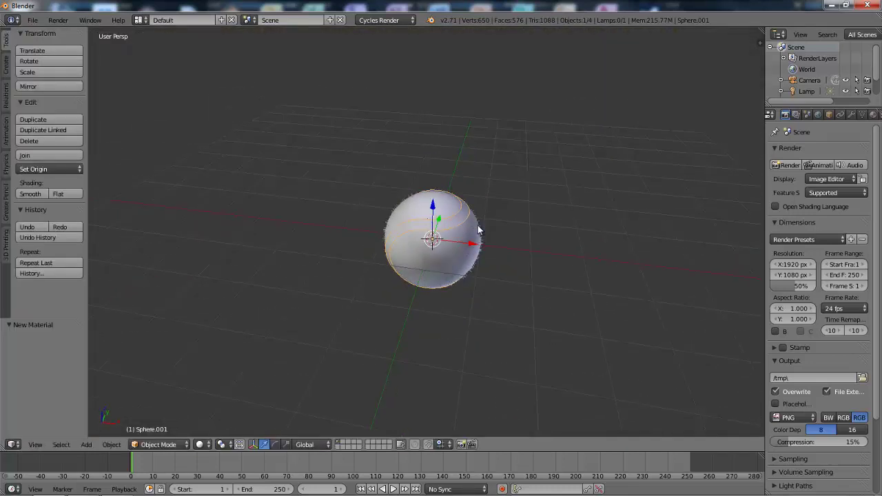
{"action": "key", "text": "shift+a"}
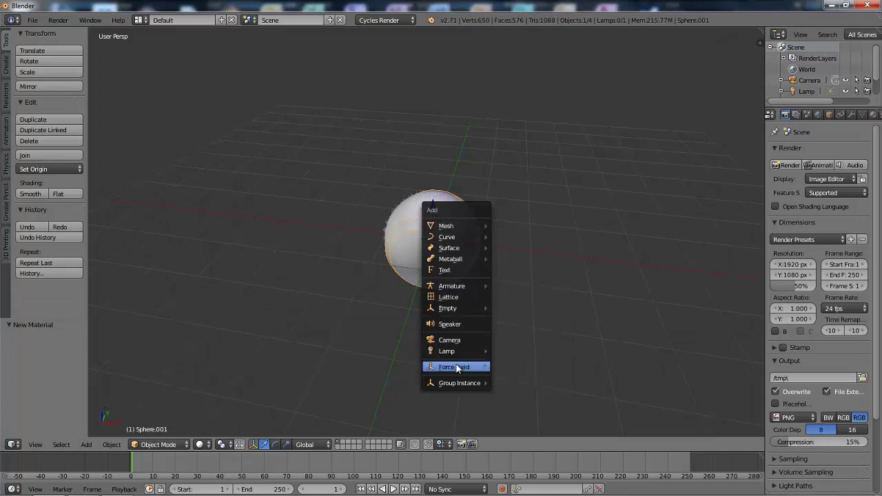
{"action": "mouse_move", "coordinate": [459, 366]}
{"action": "left_click", "coordinate": [522, 343]}
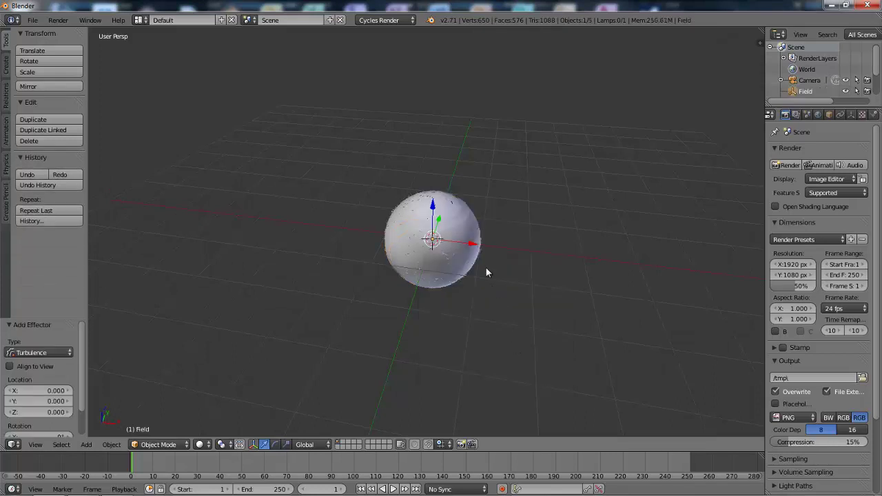
{"action": "key", "text": "g"}
{"action": "key", "text": "x"}
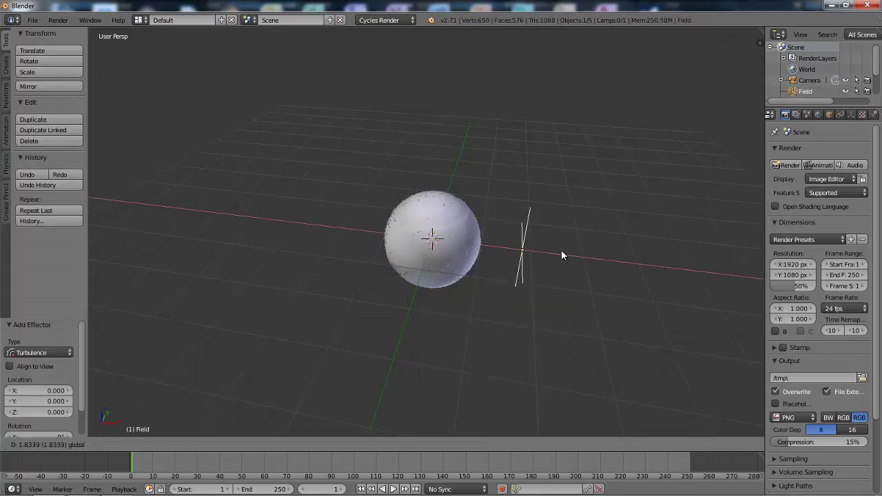
{"action": "left_click", "coordinate": [559, 249]}
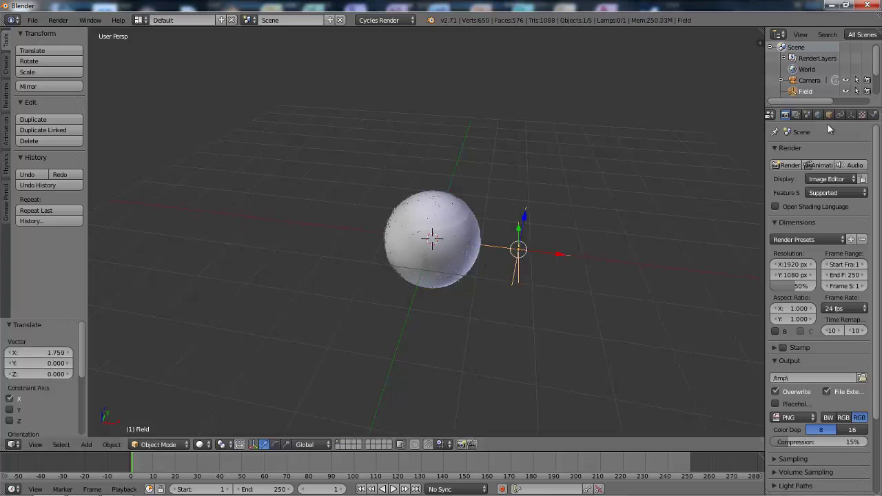
Step: Set the turbulence field's Strength to 0.200
{"action": "left_click", "coordinate": [874, 115]}
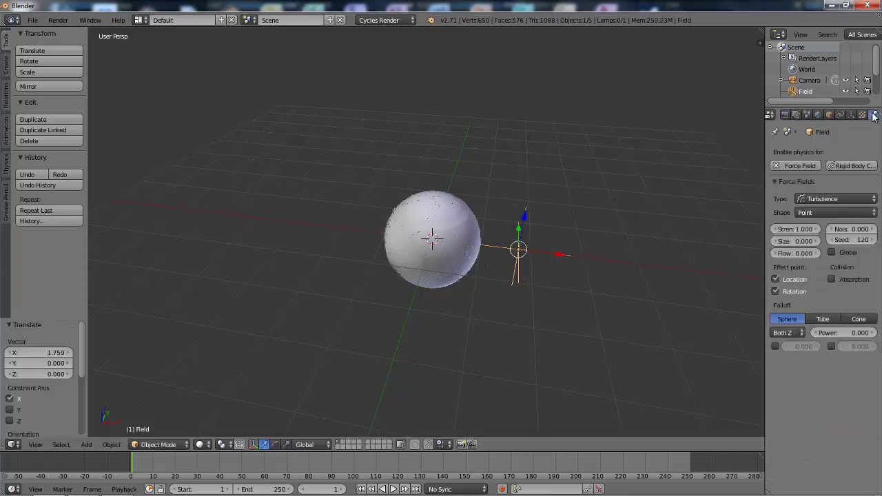
{"action": "left_click", "coordinate": [794, 230]}
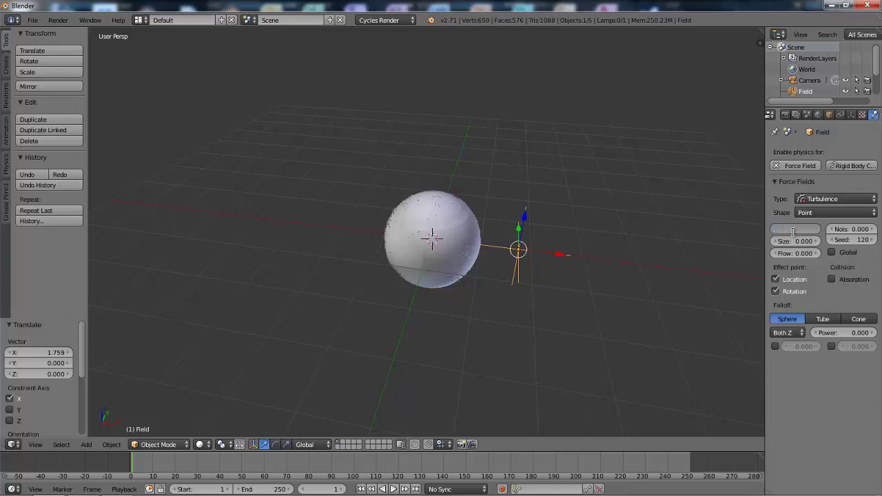
{"action": "type", "text": ".2"}
{"action": "key", "text": "Return"}
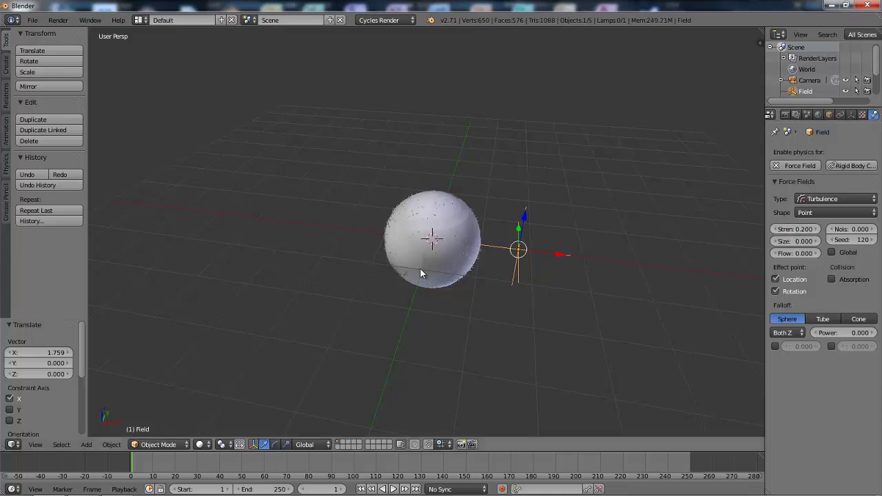
Step: From top view, duplicate the field to the left of the ball and reposition the original along X
{"action": "key", "text": "KP_7"}
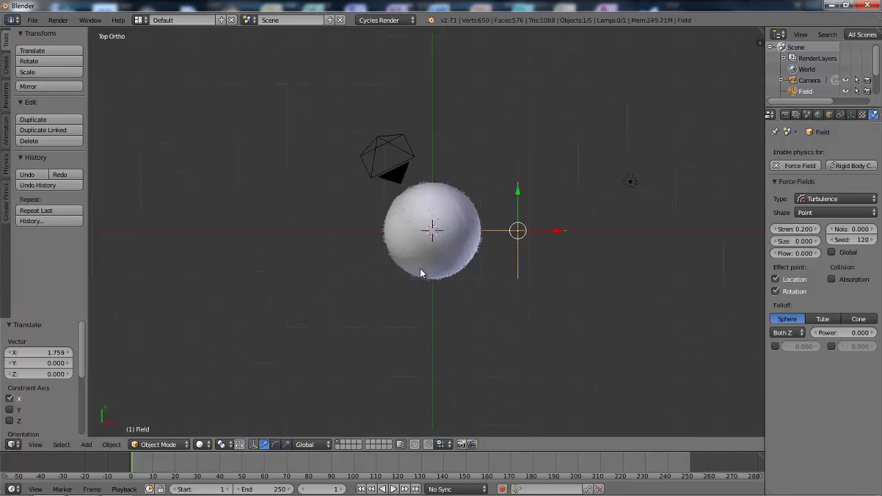
{"action": "key", "text": "shift+d"}
{"action": "key", "text": "x"}
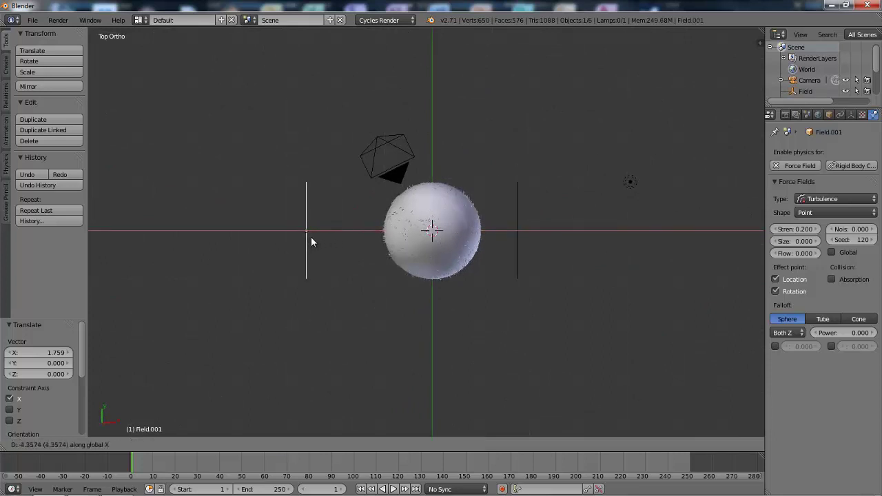
{"action": "left_click", "coordinate": [319, 239]}
{"action": "right_click", "coordinate": [520, 232]}
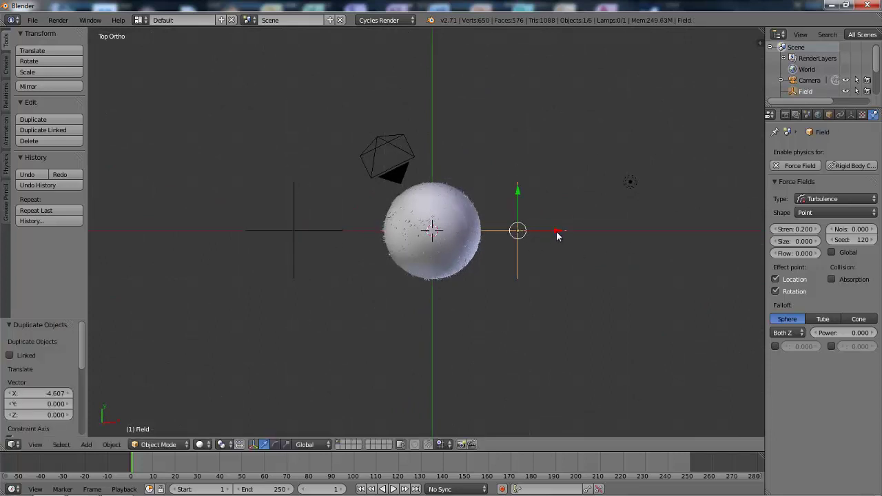
{"action": "key", "text": "g"}
{"action": "key", "text": "x"}
{"action": "left_click", "coordinate": [604, 229]}
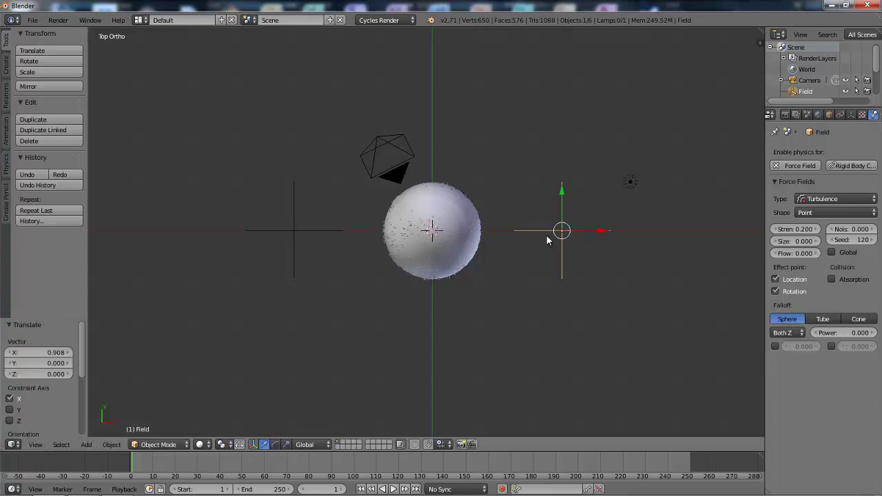
Step: Place two more field copies above and below the sphere, so four fields surround it
{"action": "key", "text": "shift+d"}
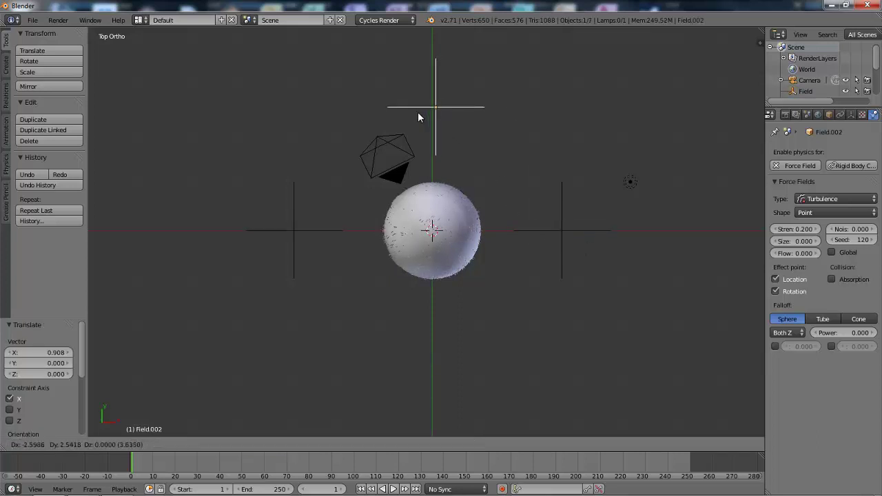
{"action": "left_click", "coordinate": [416, 114]}
{"action": "key", "text": "shift+d"}
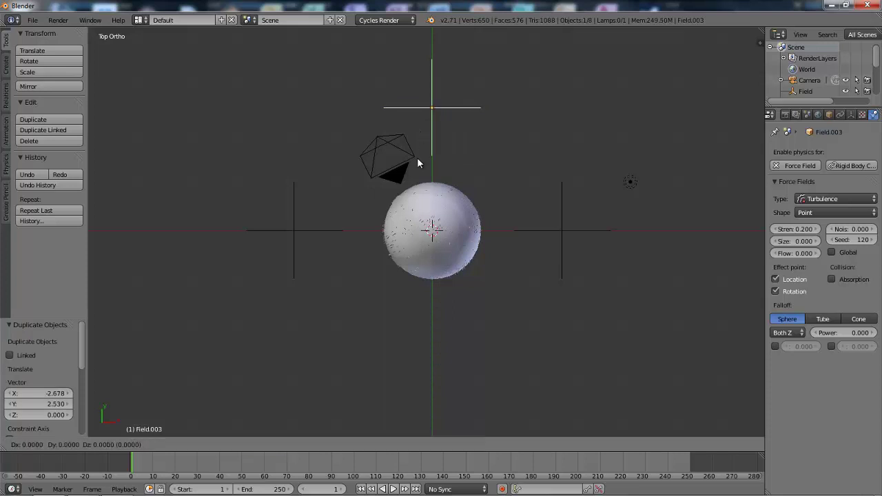
{"action": "key", "text": "y"}
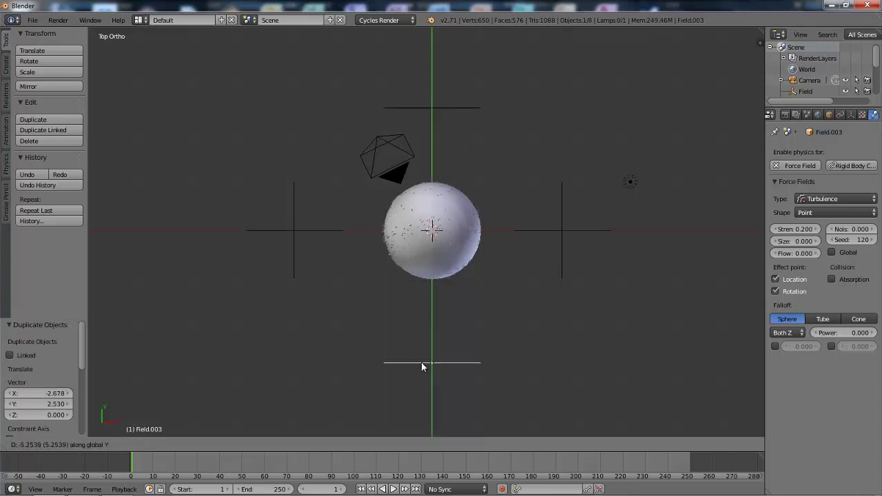
{"action": "left_click", "coordinate": [423, 357]}
{"action": "middle_click_drag", "start_coordinate": [489, 313], "coordinate": [445, 238]}
Step: Render a test image of the ball with the turbulence fields, then close it
{"action": "left_click", "coordinate": [785, 115]}
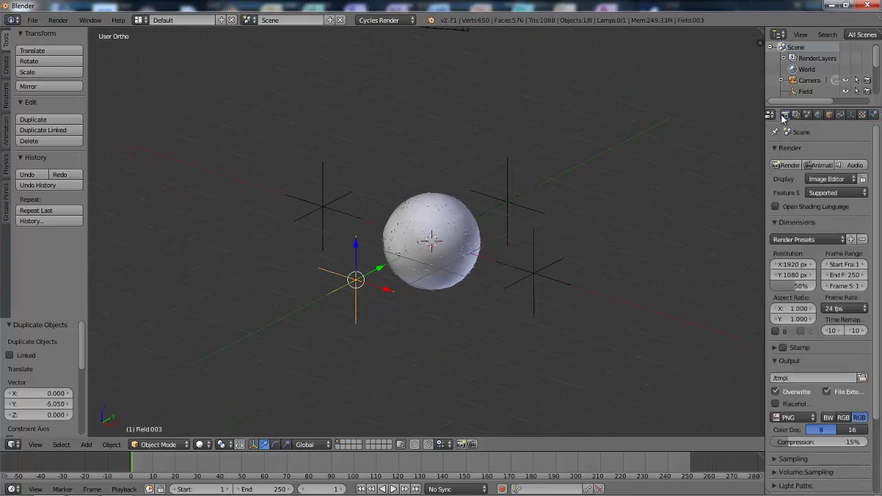
{"action": "left_click", "coordinate": [786, 165]}
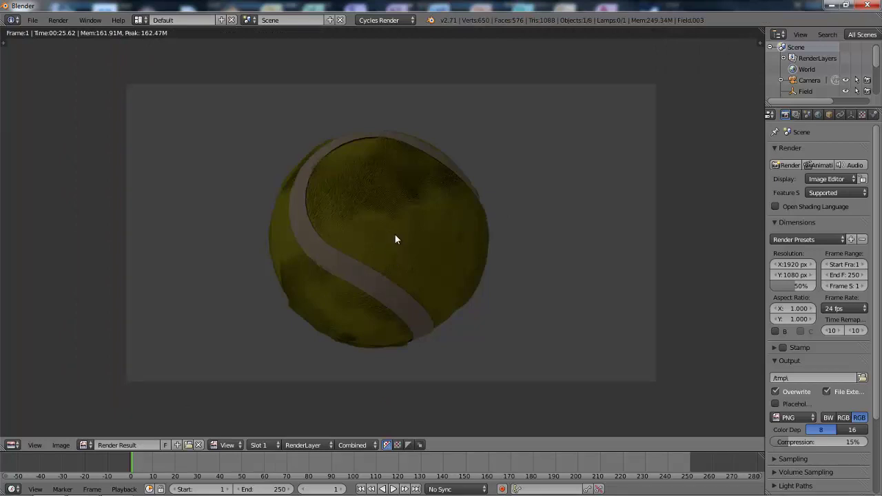
{"action": "key", "text": "Escape"}
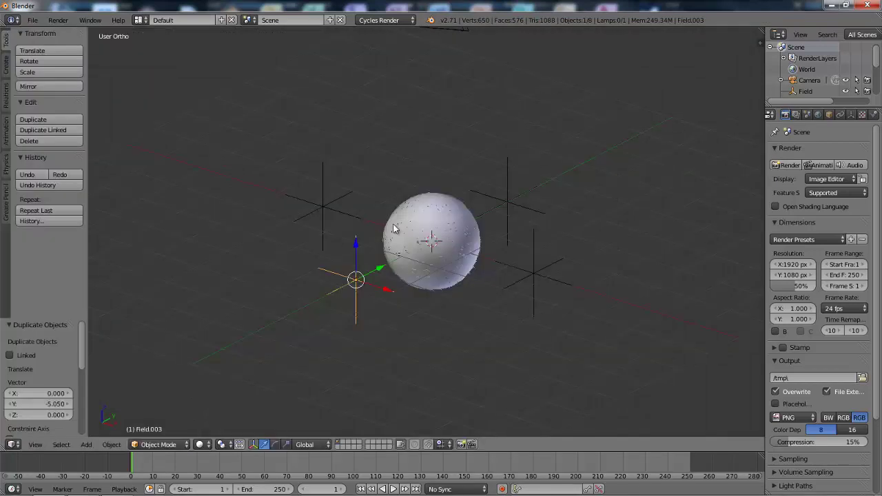
{"action": "middle_click_drag", "start_coordinate": [394, 229], "coordinate": [553, 286]}
Step: Edit the turbulence Strength of Field and Field.002, settling Field.002 at 0.050
{"action": "right_click", "coordinate": [550, 284]}
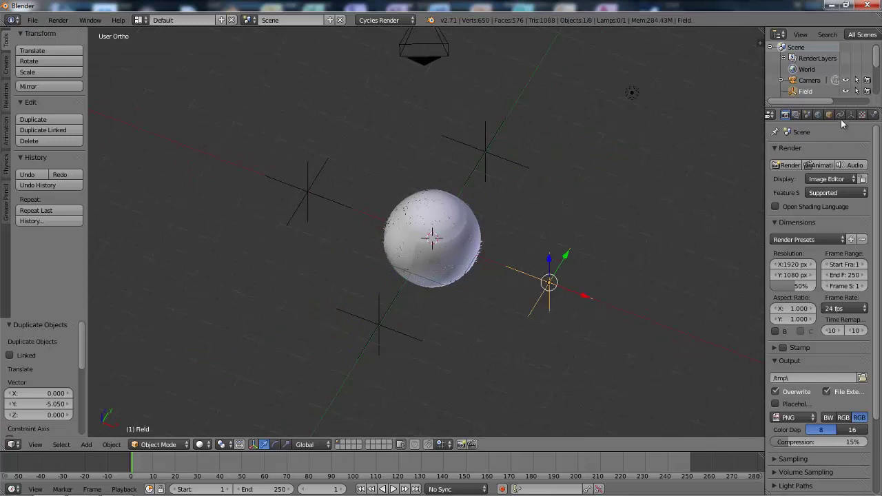
{"action": "left_click", "coordinate": [873, 115]}
{"action": "left_click", "coordinate": [797, 228]}
{"action": "type", "text": "0.2"}
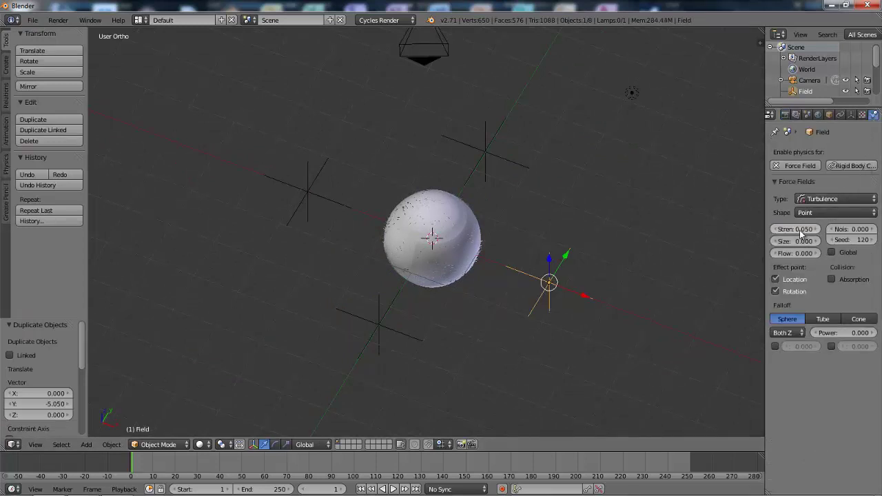
{"action": "right_click", "coordinate": [486, 146]}
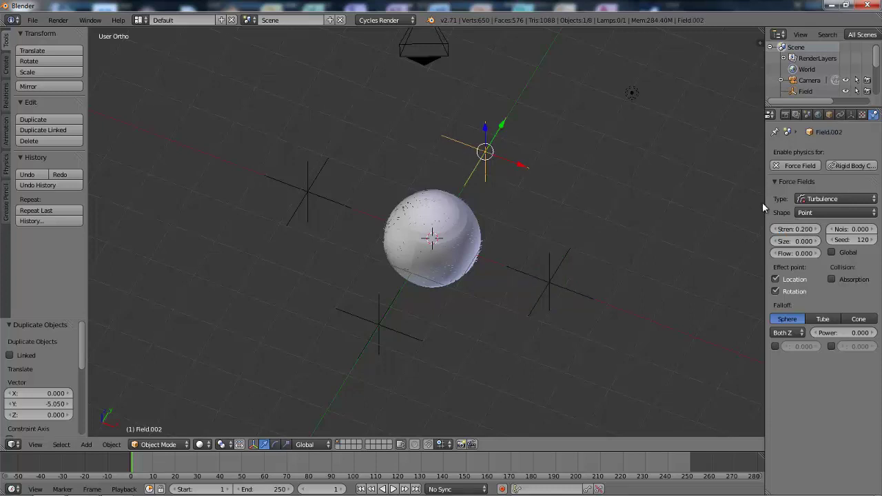
{"action": "left_click", "coordinate": [800, 229]}
{"action": "type", "text": "0.2"}
{"action": "key", "text": "BackSpace"}
{"action": "key", "text": "BackSpace"}
{"action": "key", "text": "BackSpace"}
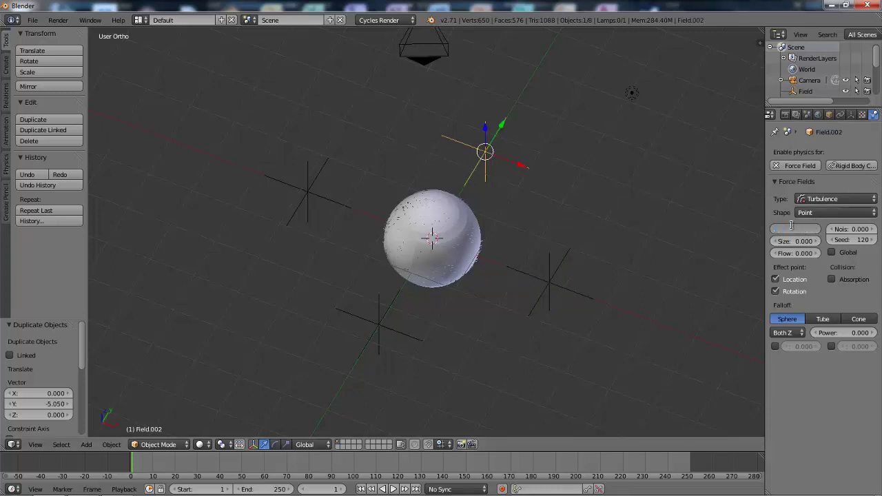
{"action": "key", "text": "Return"}
Step: Set Field.003's strength to 0.050 and enter a new strength for Field.001
{"action": "right_click", "coordinate": [378, 323]}
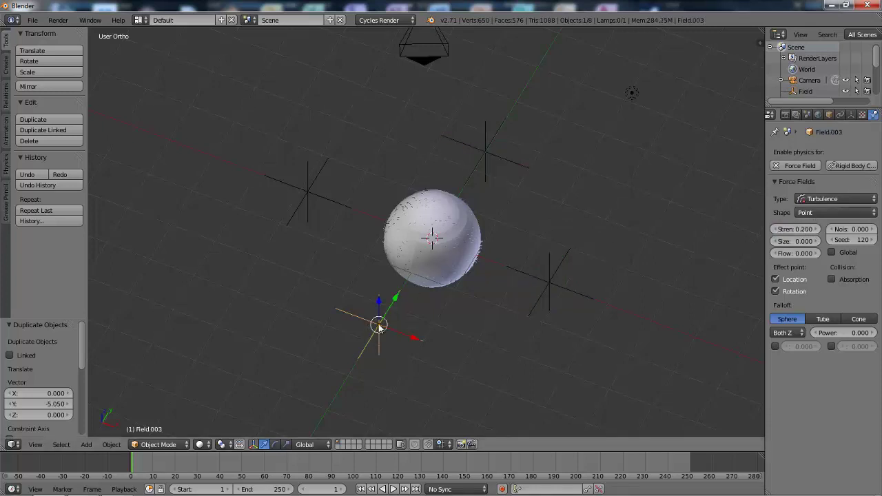
{"action": "left_click", "coordinate": [815, 230]}
{"action": "left_click", "coordinate": [787, 230]}
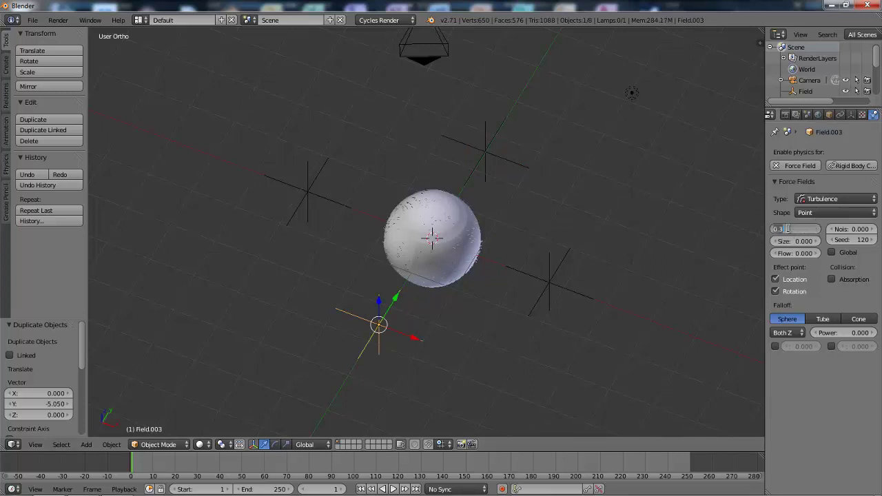
{"action": "key", "text": "Return"}
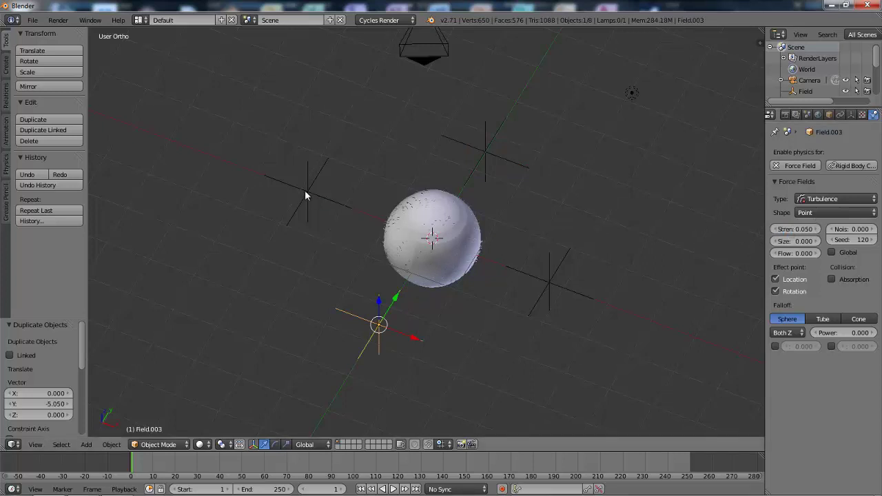
{"action": "right_click", "coordinate": [306, 193]}
{"action": "left_click", "coordinate": [800, 229]}
{"action": "type", "text": "0.2"}
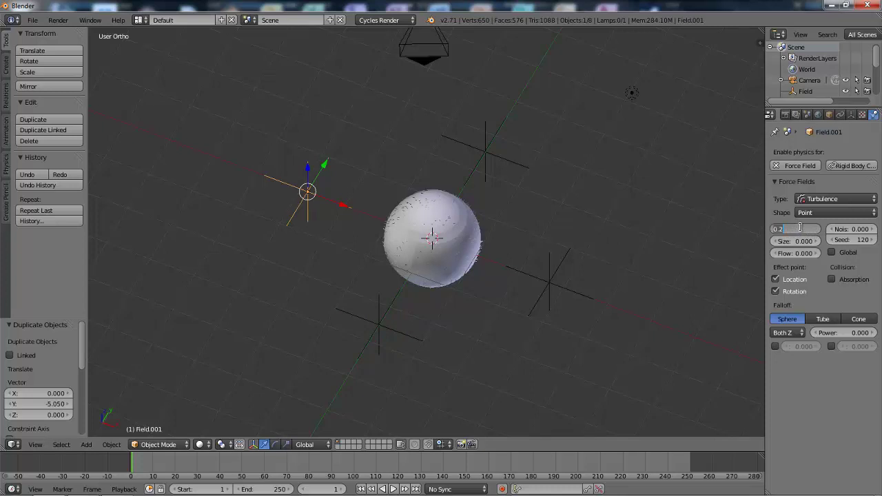
{"action": "key", "text": "Return"}
Step: Render the ball again to check the hair with the weaker turbulence
{"action": "left_click", "coordinate": [786, 115]}
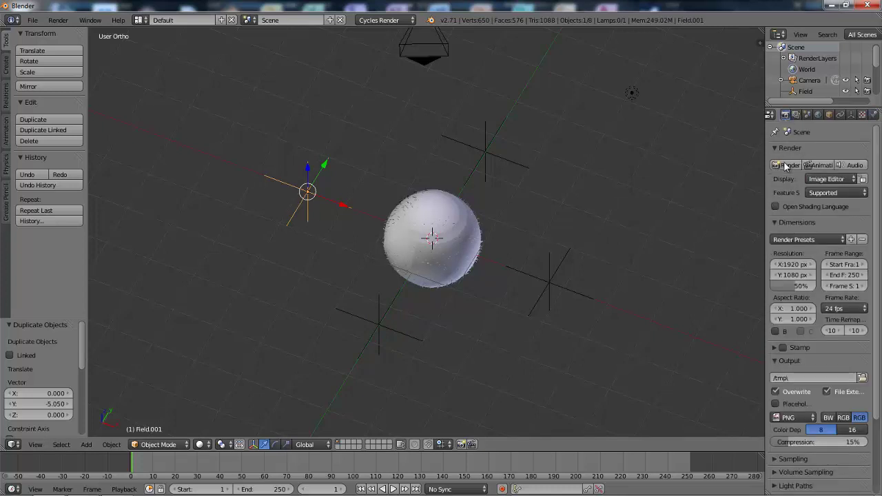
{"action": "left_click", "coordinate": [786, 165]}
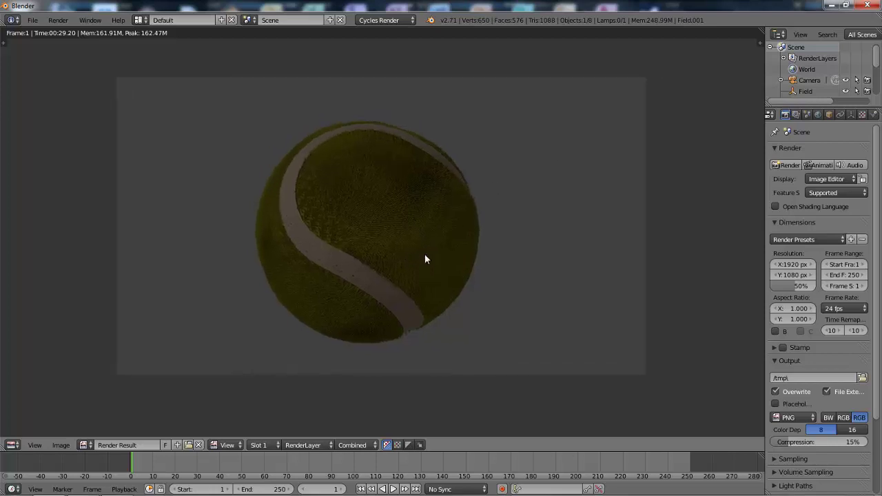
{"action": "scroll", "coordinate": [424, 257], "scroll_direction": "up", "scroll_amount": 1}
{"action": "scroll", "coordinate": [424, 258], "scroll_direction": "down", "scroll_amount": 1}
Step: Enable World nodes, set the background colour to pure white (1.000), and render the ball in Cycles
{"action": "key", "text": "Escape"}
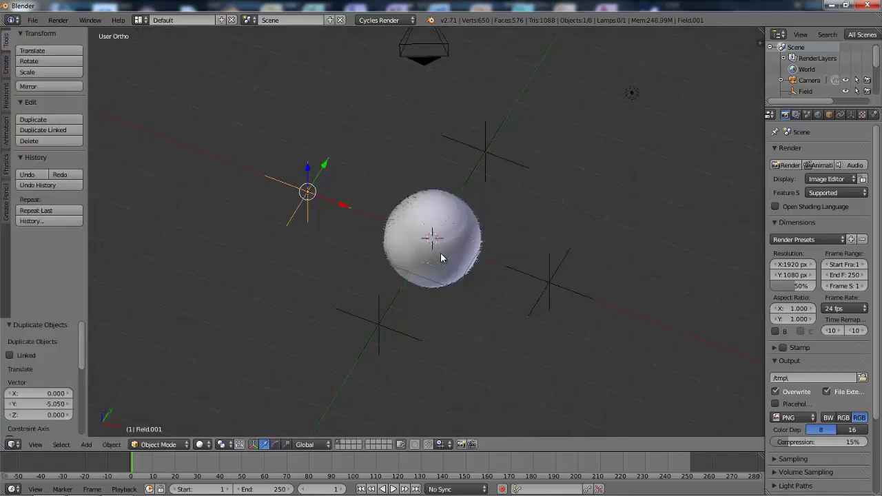
{"action": "middle_click_drag", "start_coordinate": [488, 173], "coordinate": [505, 188]}
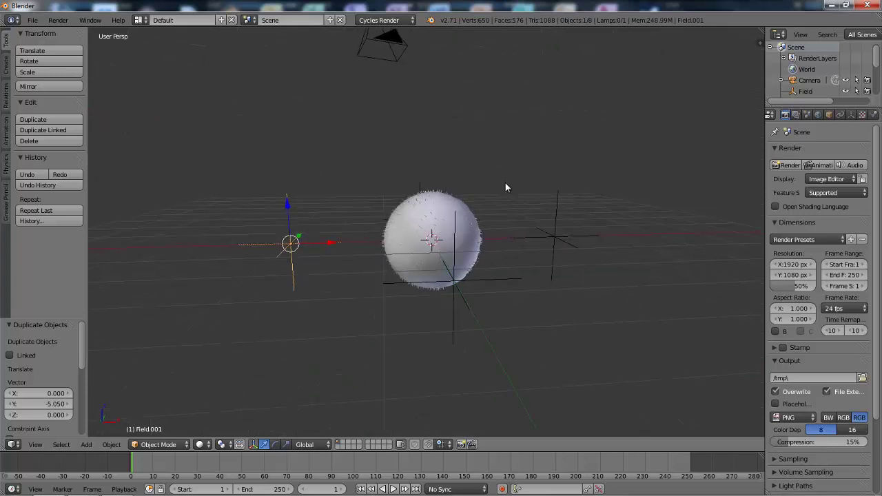
{"action": "left_click", "coordinate": [819, 114]}
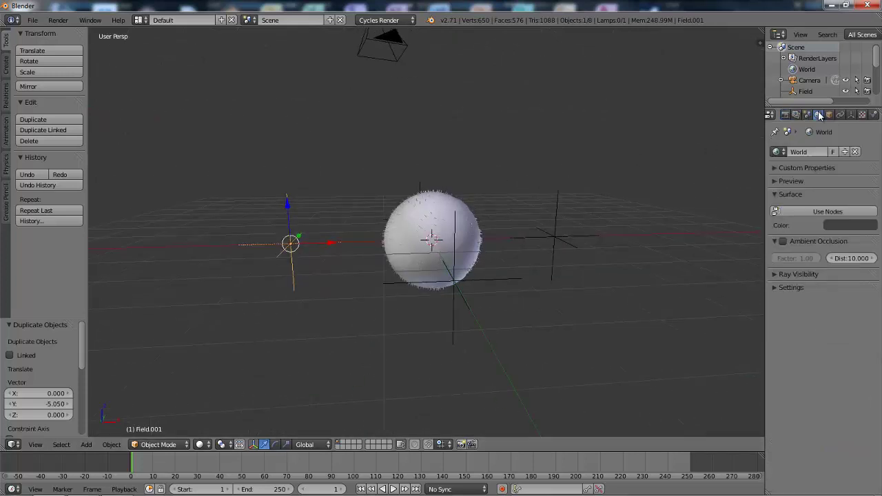
{"action": "left_click", "coordinate": [838, 216]}
{"action": "left_click", "coordinate": [834, 232]}
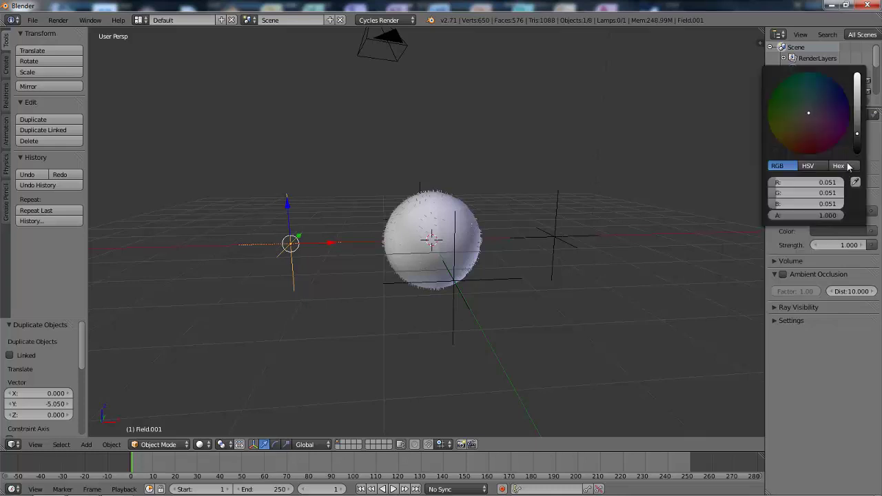
{"action": "left_click_drag", "start_coordinate": [859, 137], "coordinate": [854, 57]}
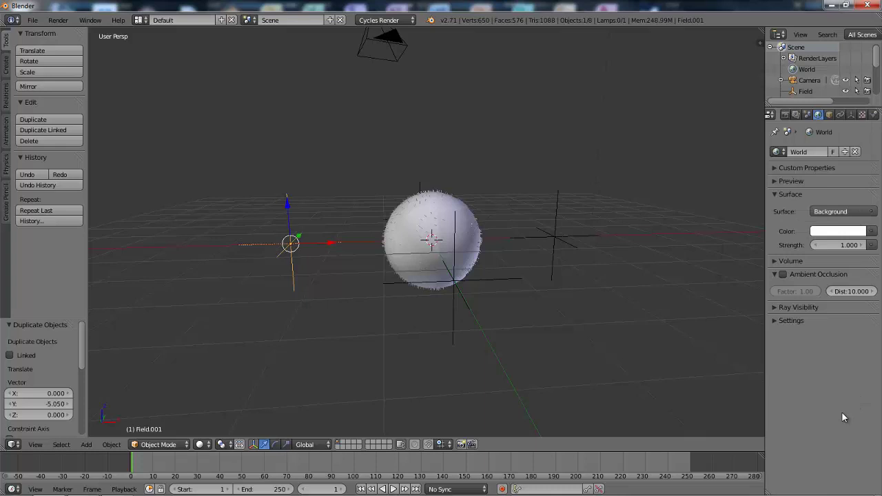
{"action": "left_click", "coordinate": [787, 115]}
{"action": "left_click", "coordinate": [785, 166]}
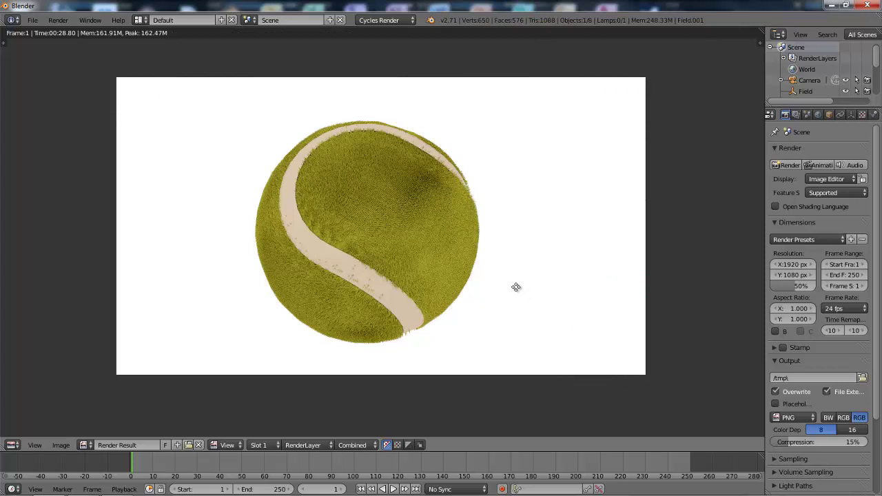
Step: Set the Cycles render samples to 30 in the Sampling settings
{"action": "key", "text": "Escape"}
{"action": "scroll", "coordinate": [797, 373], "scroll_direction": "down", "scroll_amount": 5}
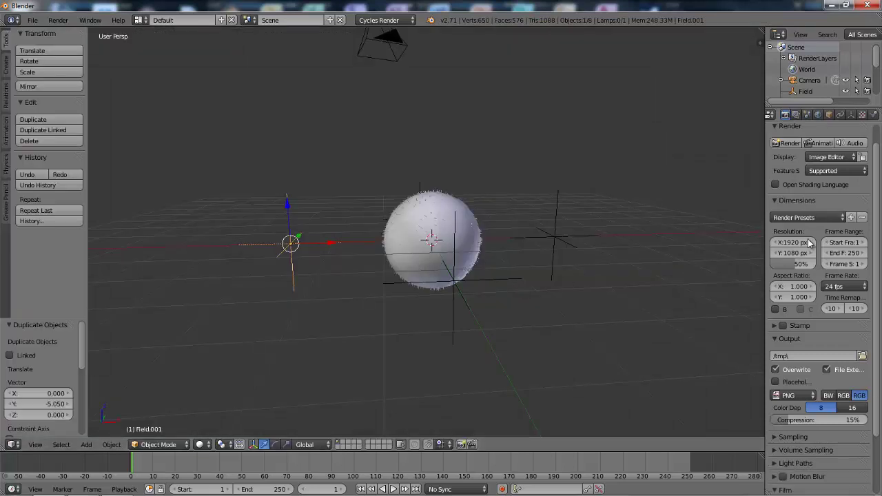
{"action": "left_click", "coordinate": [796, 367]}
{"action": "scroll", "coordinate": [798, 372], "scroll_direction": "down", "scroll_amount": 3}
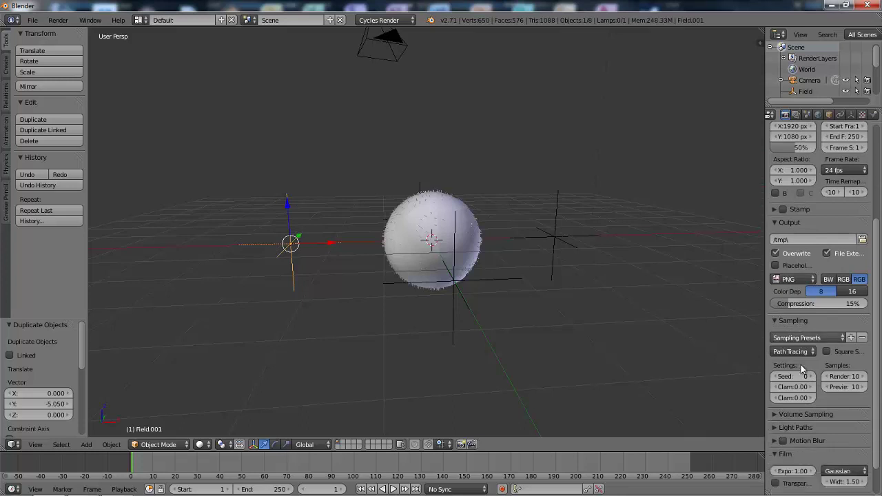
{"action": "double_click", "coordinate": [849, 353]}
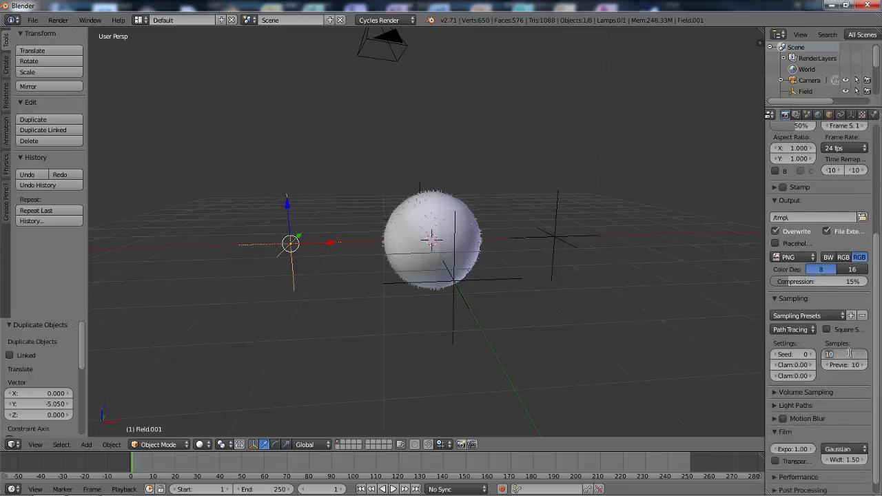
{"action": "type", "text": "30"}
{"action": "key", "text": "Return"}
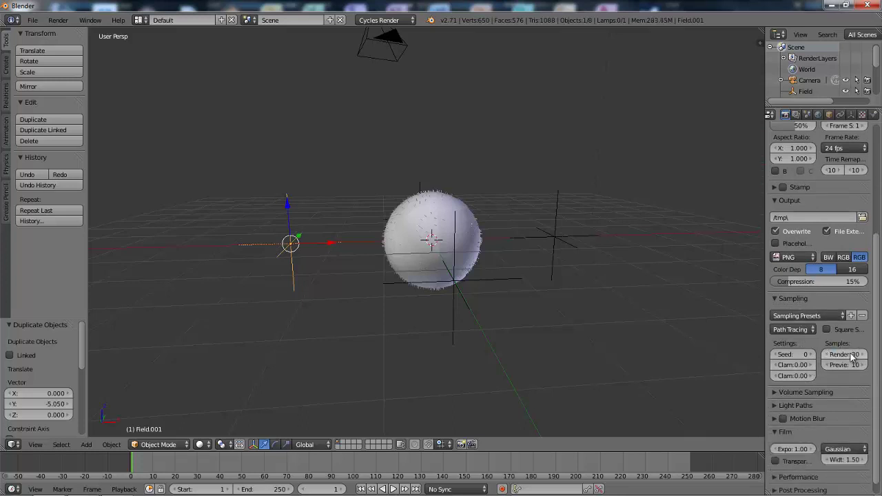
Step: Raise the resolution to 100% of 1920×1080 and render the final tennis ball on white
{"action": "scroll", "coordinate": [853, 355], "scroll_direction": "up", "scroll_amount": 5}
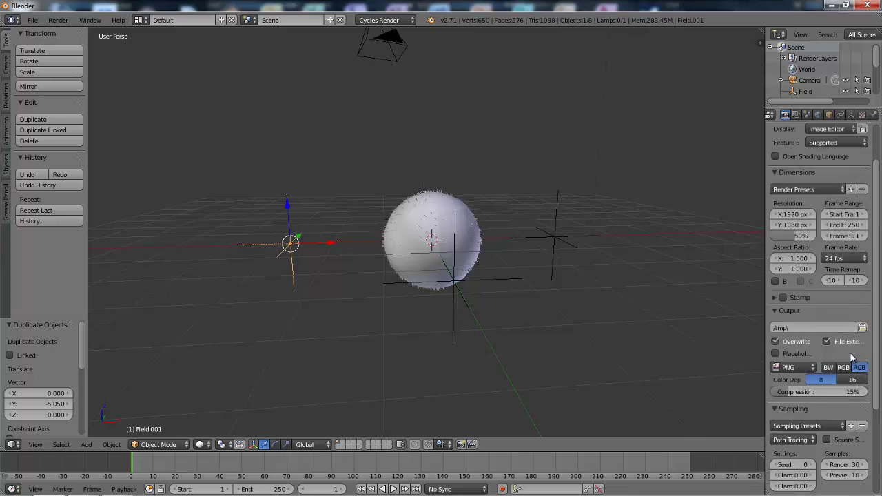
{"action": "left_click_drag", "start_coordinate": [799, 238], "coordinate": [855, 241]}
{"action": "scroll", "coordinate": [832, 191], "scroll_direction": "up", "scroll_amount": 2}
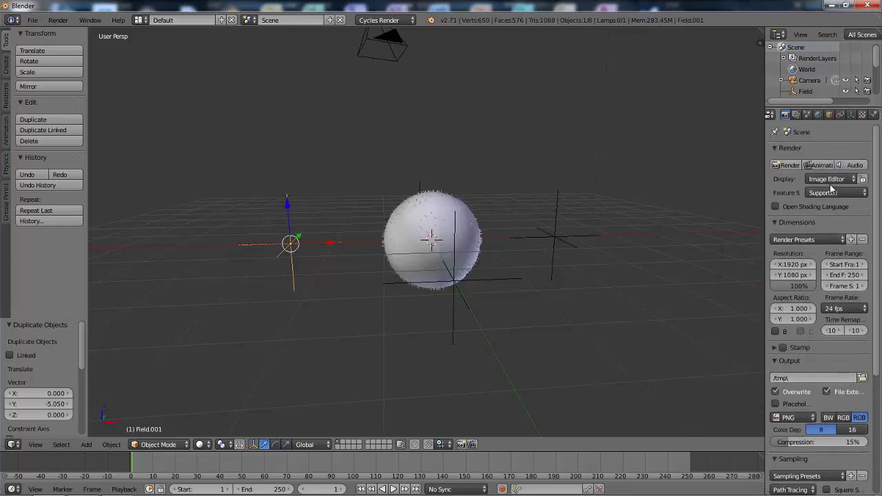
{"action": "left_click", "coordinate": [784, 165]}
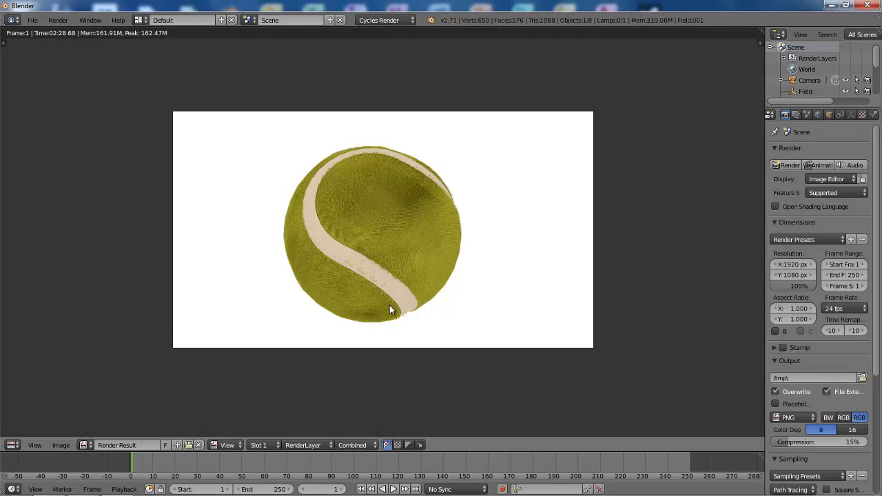
{"action": "scroll", "coordinate": [390, 305], "scroll_direction": "up", "scroll_amount": 1}
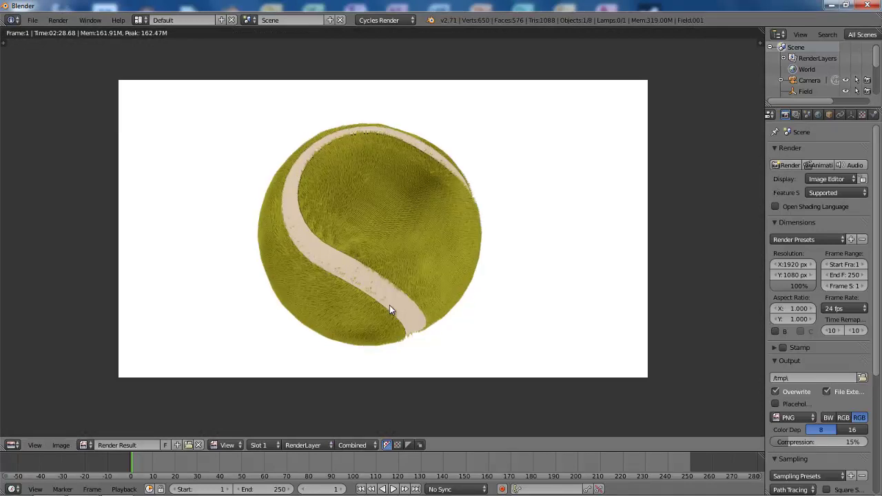